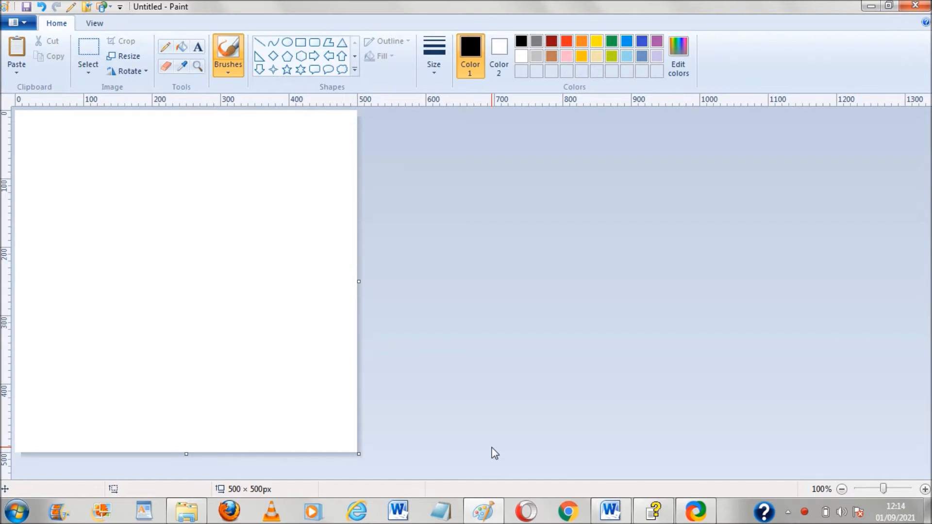
Draw a curve with the Curve tool from x 100 to 300 along the top edge, bent into a V dipping about 220 px down
{"action": "left_click", "coordinate": [93, 25]}
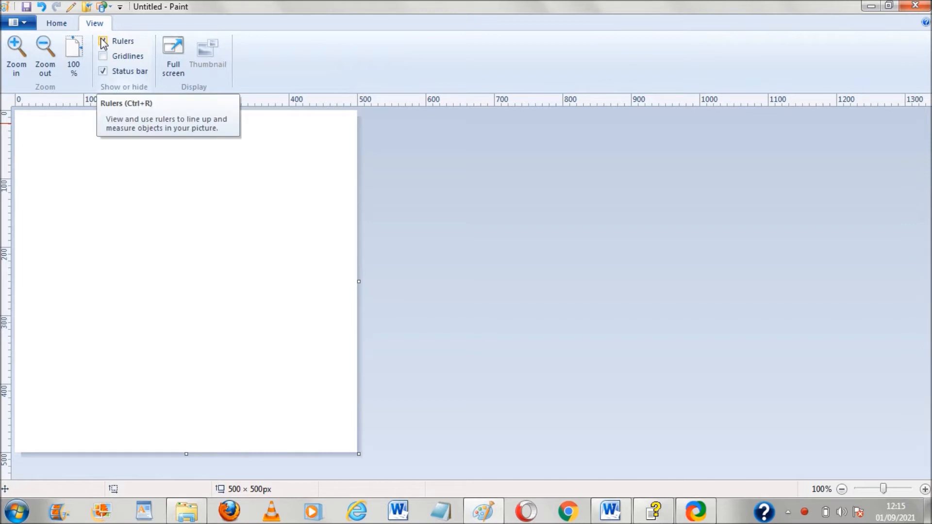
{"action": "left_click", "coordinate": [69, 27]}
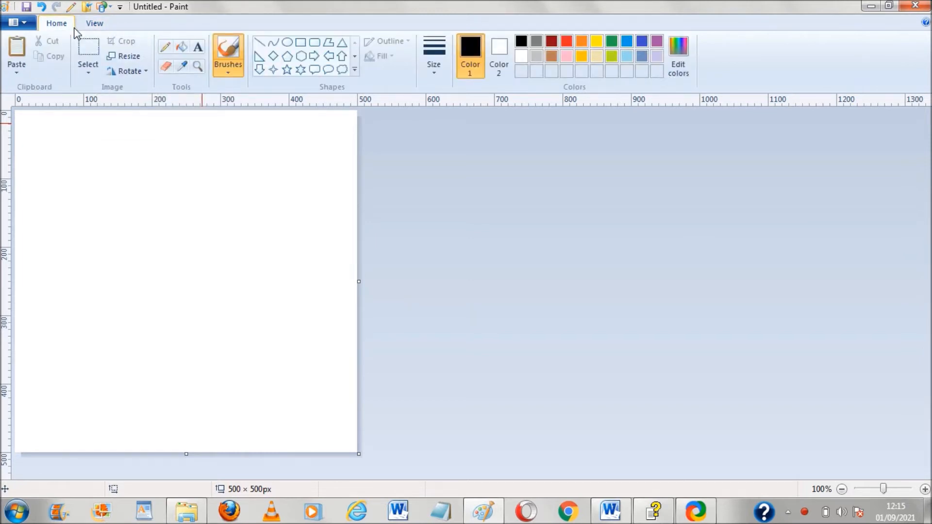
{"action": "left_click", "coordinate": [274, 45]}
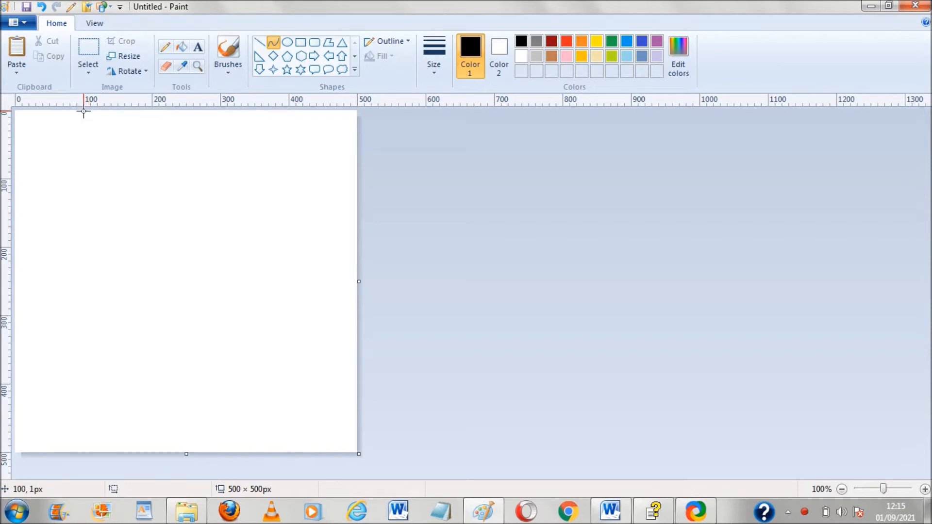
{"action": "left_click_drag", "start_coordinate": [84, 112], "coordinate": [221, 110]}
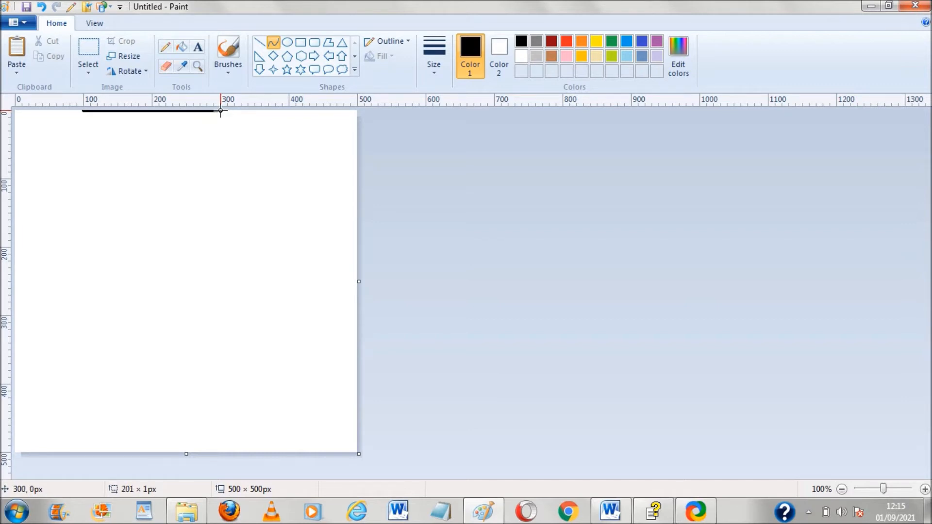
{"action": "left_click", "coordinate": [187, 451]}
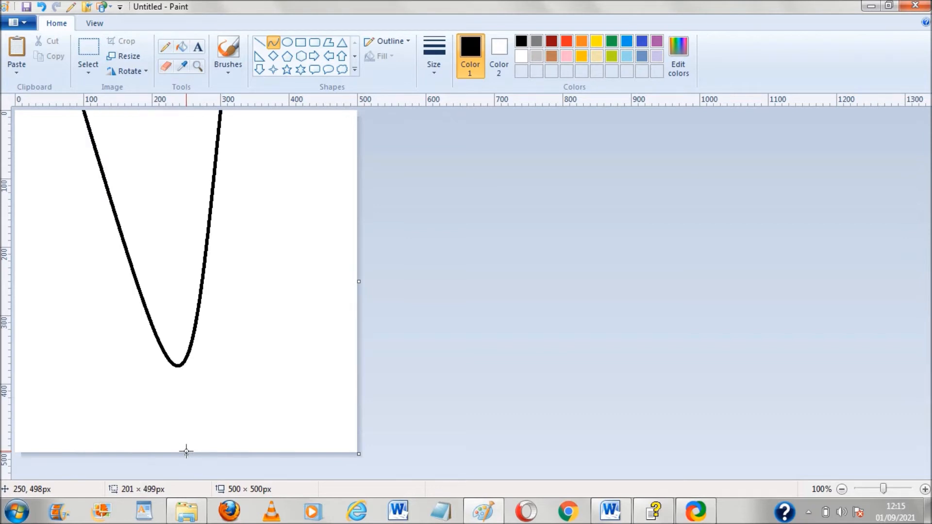
{"action": "left_click", "coordinate": [152, 111]}
{"action": "left_click", "coordinate": [612, 274]}
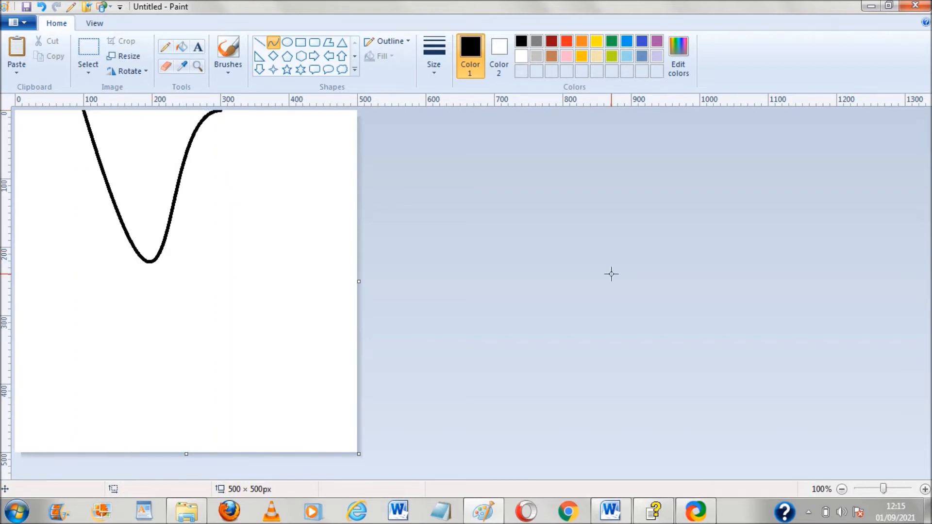
Select the whole canvas as a transparent selection and rotate it right 90° to add a rotated copy of the curve
{"action": "key", "text": "ctrl+a"}
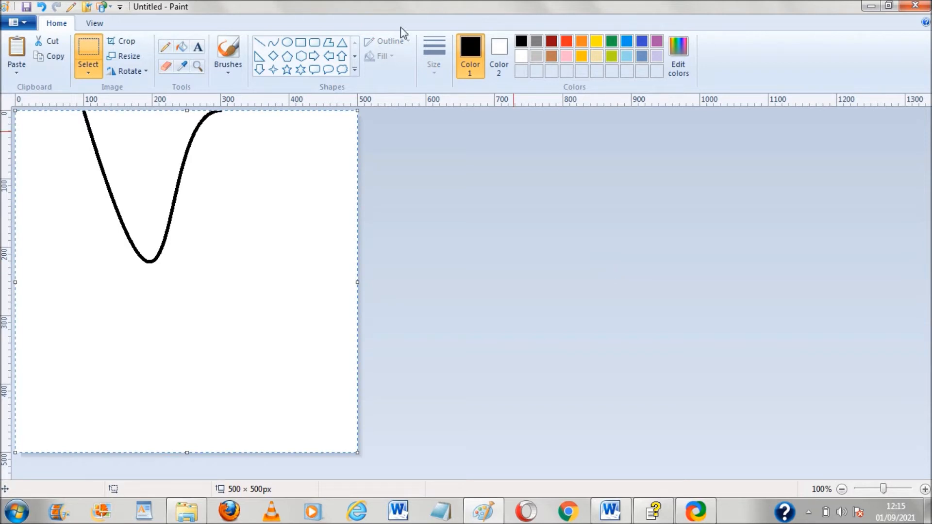
{"action": "left_click", "coordinate": [85, 72]}
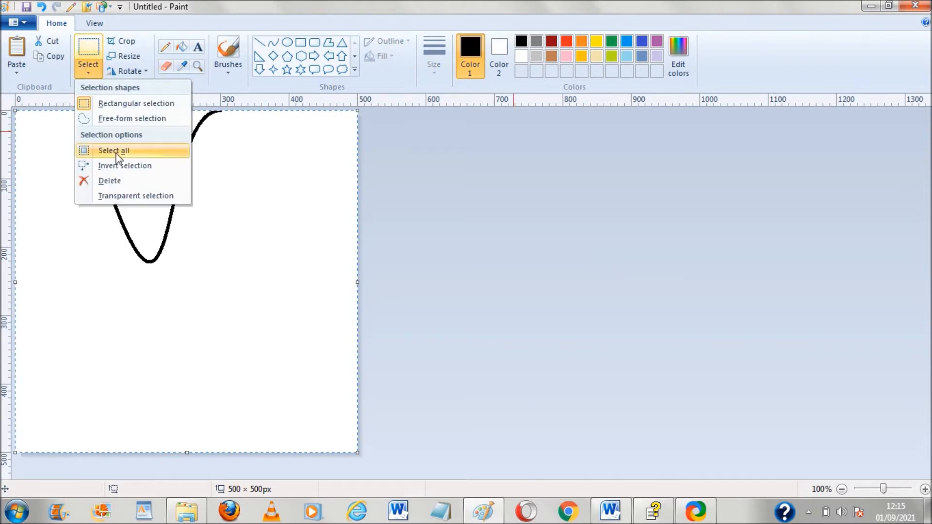
{"action": "left_click", "coordinate": [127, 196]}
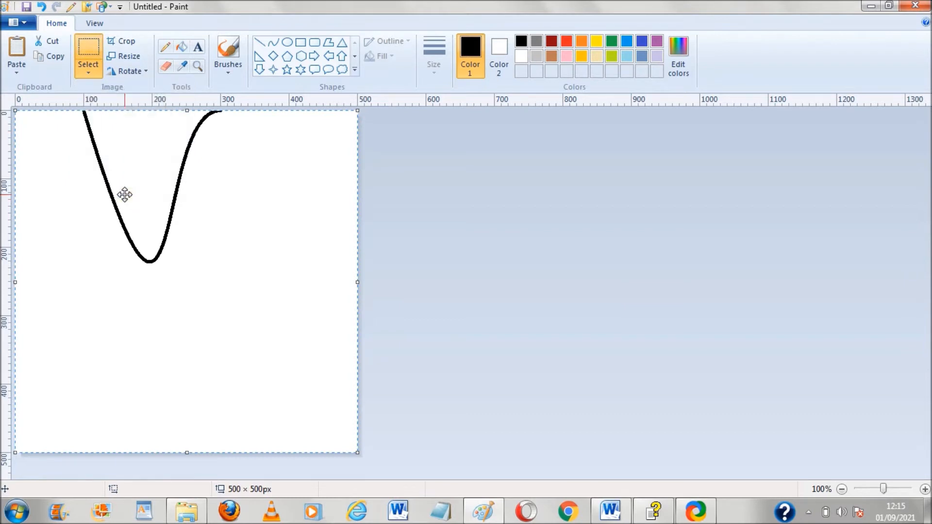
{"action": "left_click", "coordinate": [144, 72]}
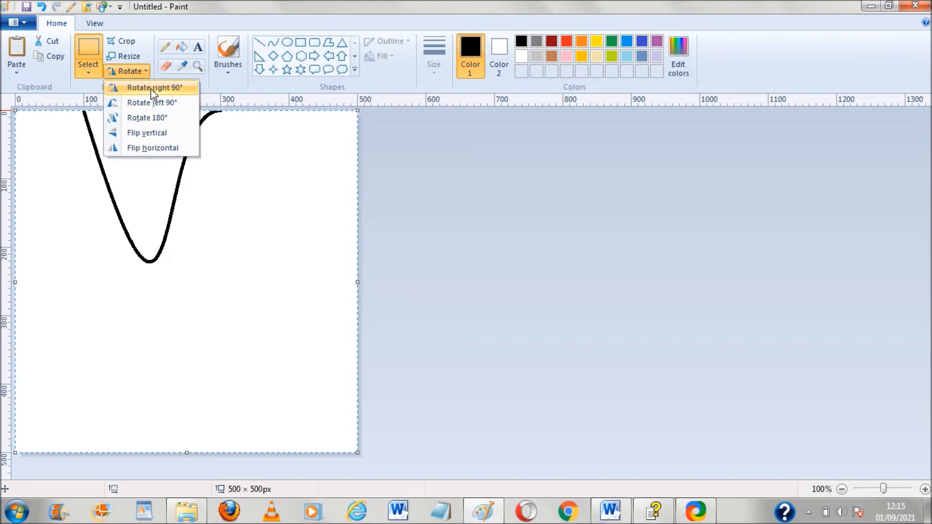
{"action": "left_click", "coordinate": [152, 89]}
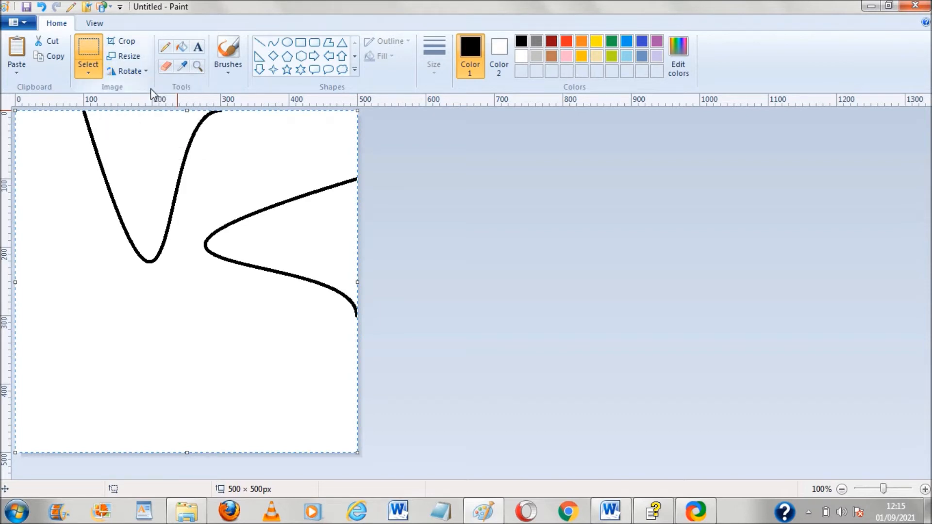
{"action": "left_click", "coordinate": [421, 208]}
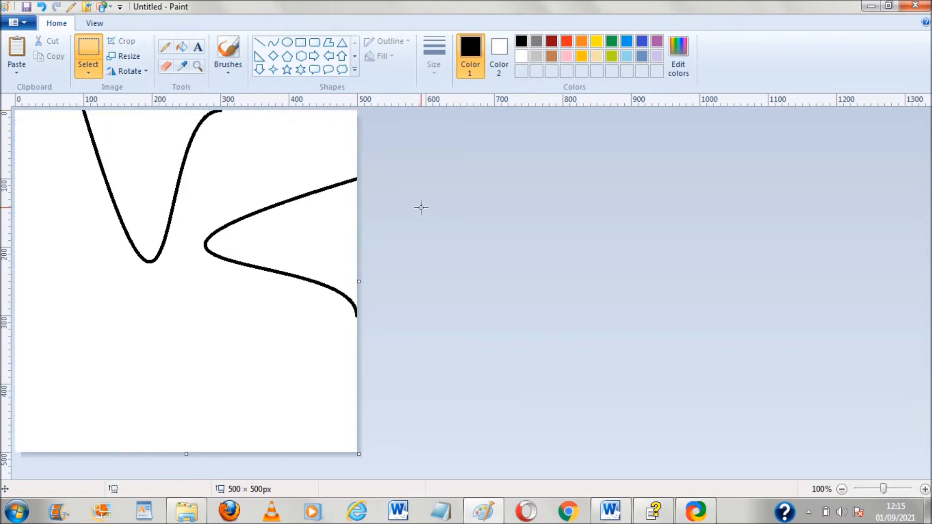
Select all again and rotate the transparent selection left 90°, then 180°, to place curves on all four sides
{"action": "key", "text": "ctrl+a"}
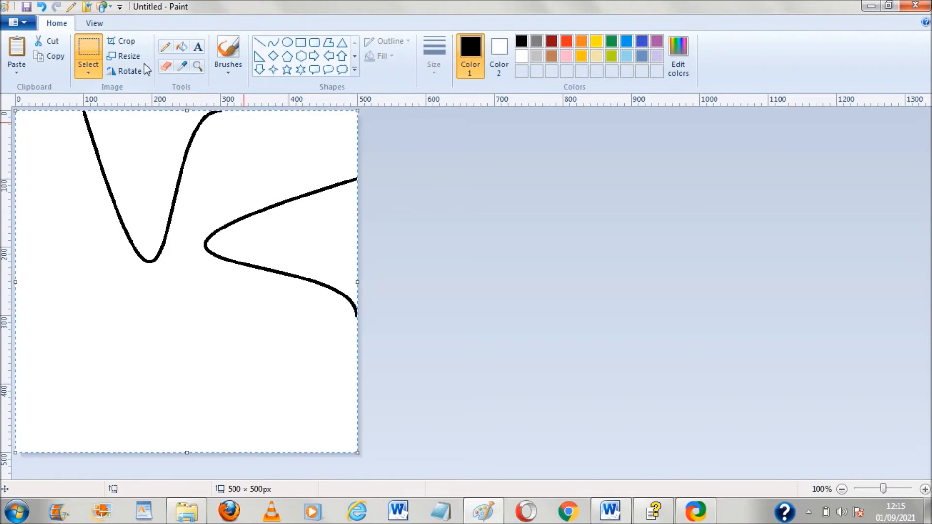
{"action": "left_click", "coordinate": [127, 71]}
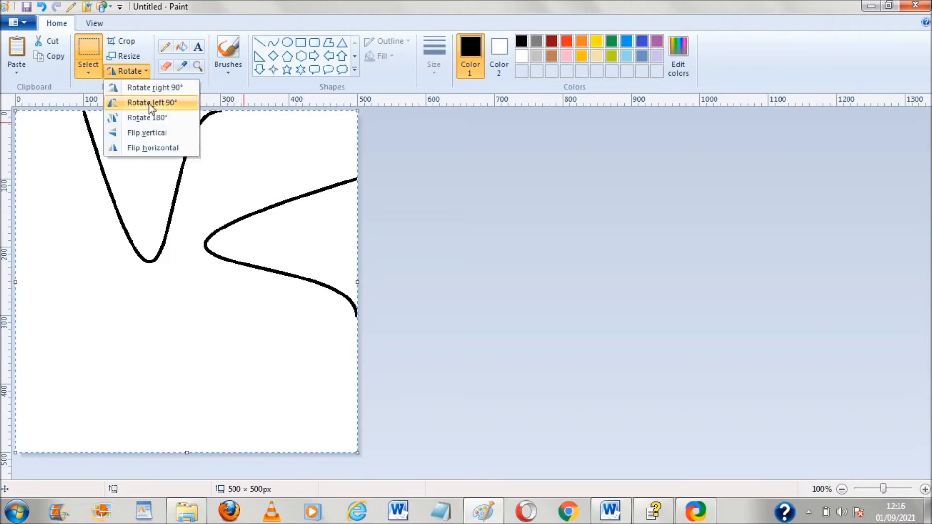
{"action": "left_click", "coordinate": [148, 102]}
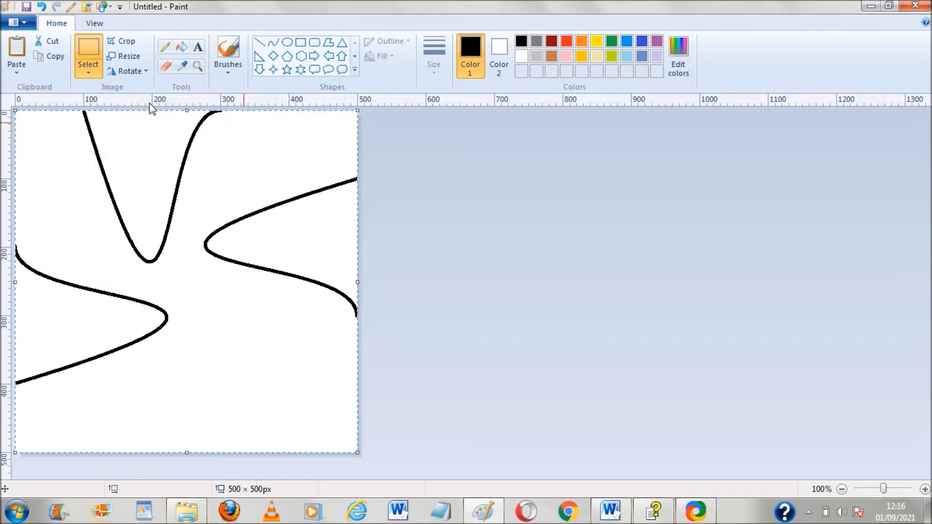
{"action": "left_click", "coordinate": [147, 74]}
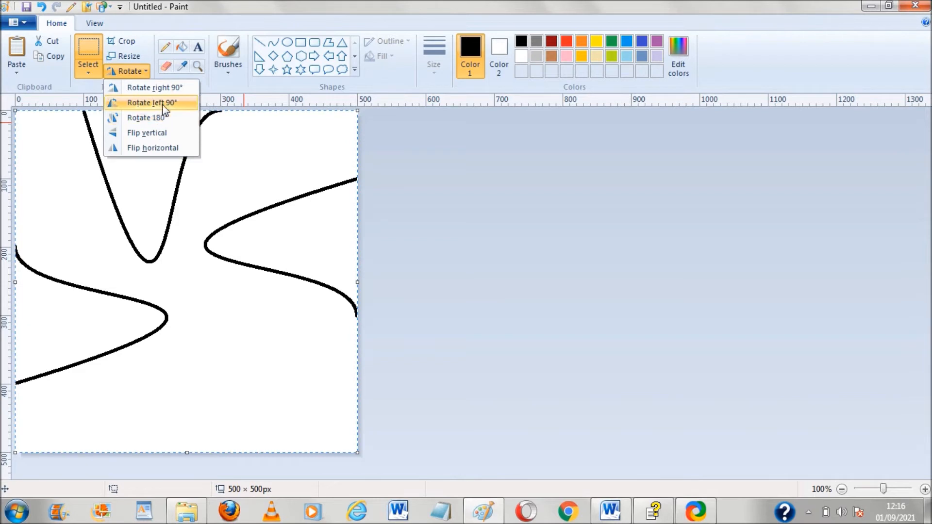
{"action": "left_click", "coordinate": [163, 118]}
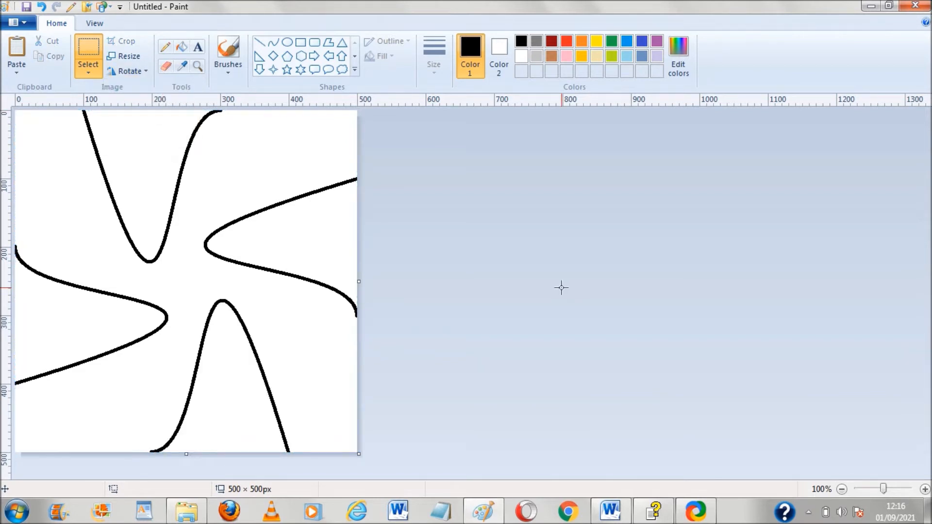
Fill the four curved regions with black using the fill tool
{"action": "left_click", "coordinate": [183, 47]}
{"action": "left_click", "coordinate": [170, 144]}
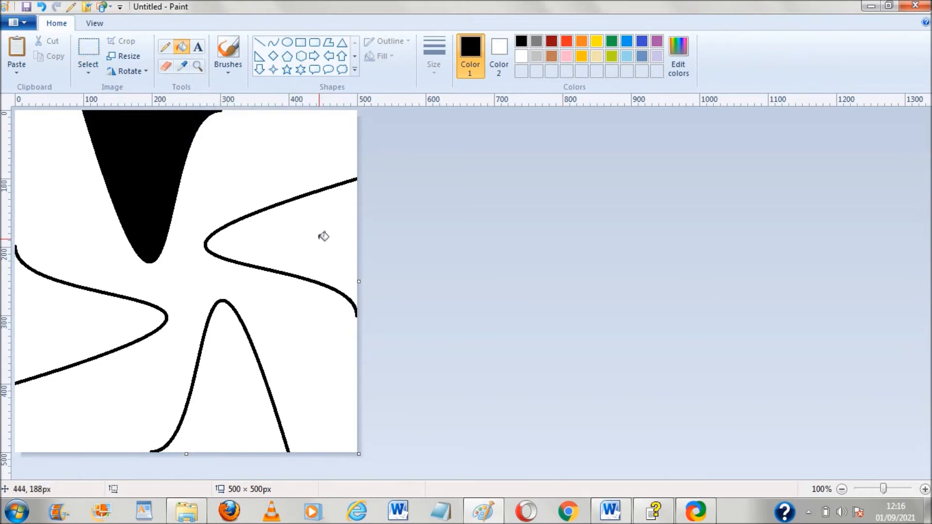
{"action": "left_click", "coordinate": [324, 237]}
{"action": "left_click", "coordinate": [240, 375]}
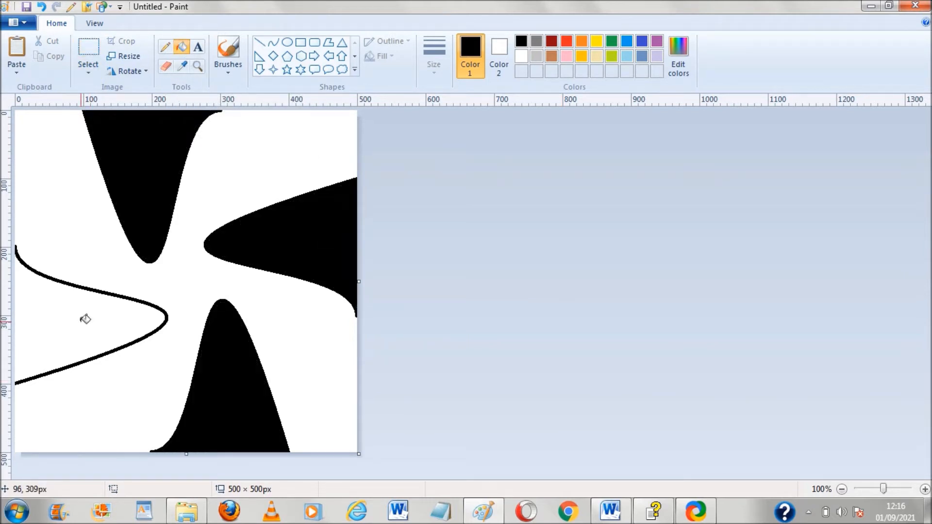
{"action": "left_click", "coordinate": [86, 320]}
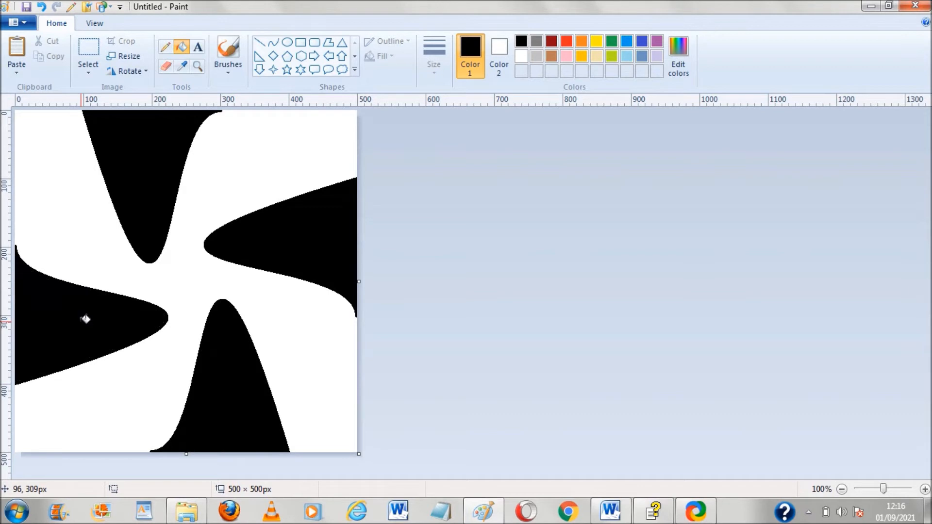
Pick dark red (Red 128, Green 0, Blue 0) as the colour and fill the white central area with it
{"action": "left_click", "coordinate": [678, 55]}
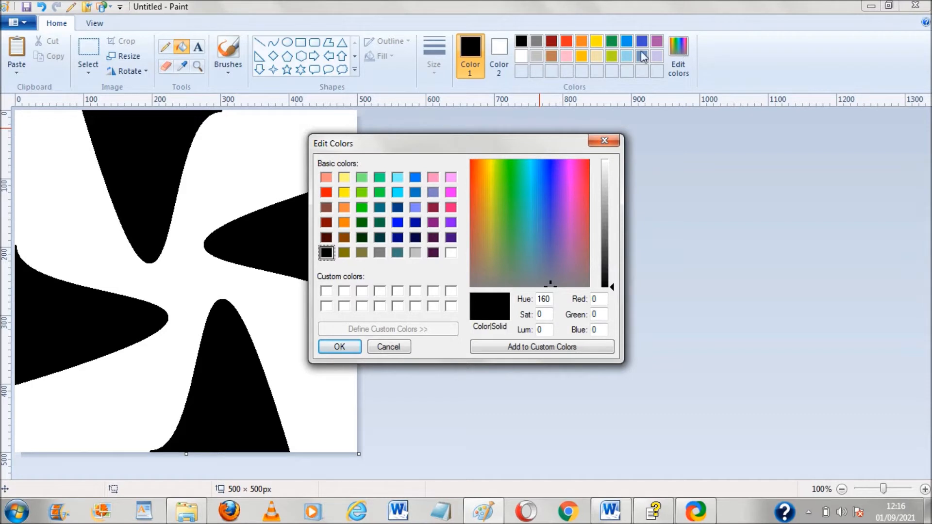
{"action": "left_click", "coordinate": [326, 223]}
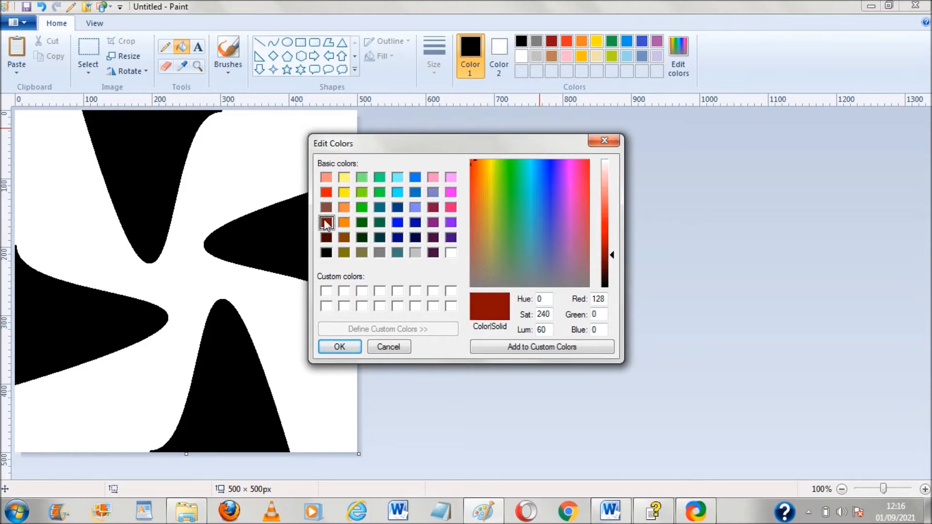
{"action": "left_click", "coordinate": [339, 347]}
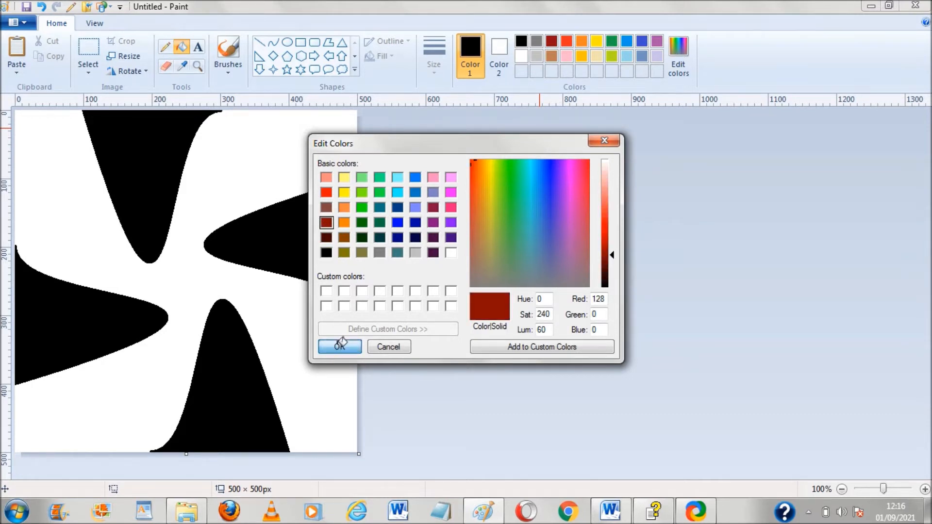
{"action": "left_click", "coordinate": [266, 183]}
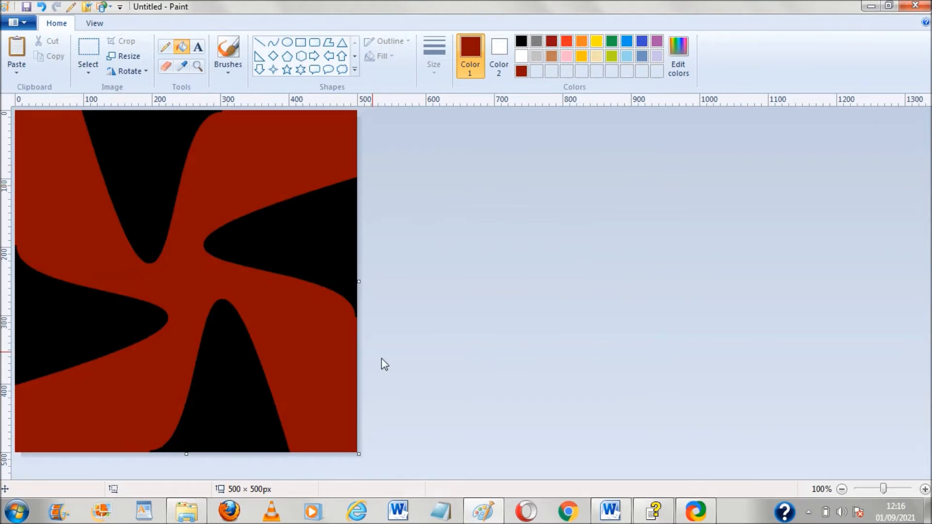
Open a second Paint window from the taskbar
{"action": "mouse_move", "coordinate": [474, 517]}
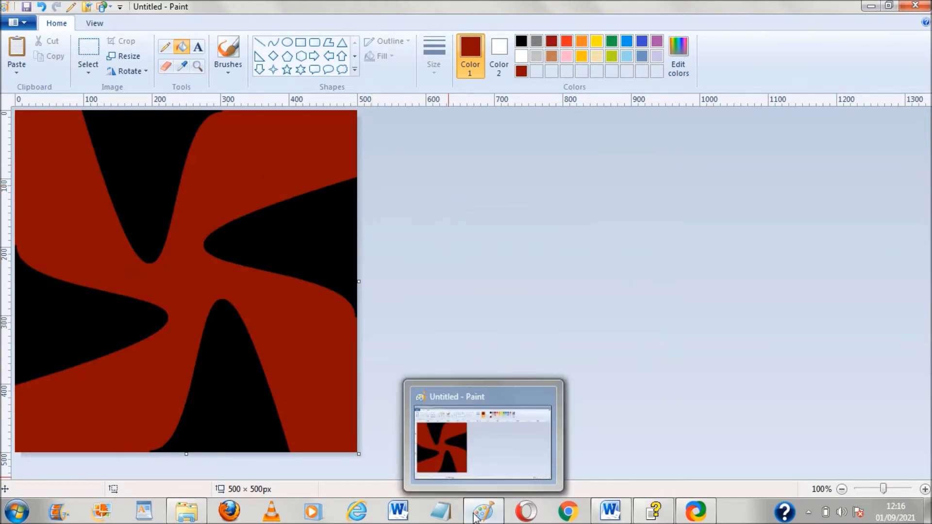
{"action": "right_click", "coordinate": [473, 516]}
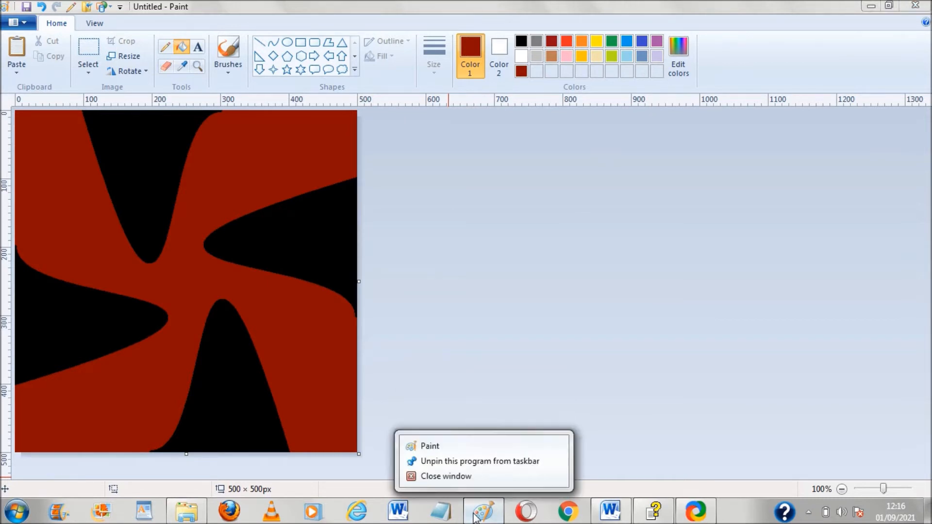
{"action": "left_click", "coordinate": [473, 446]}
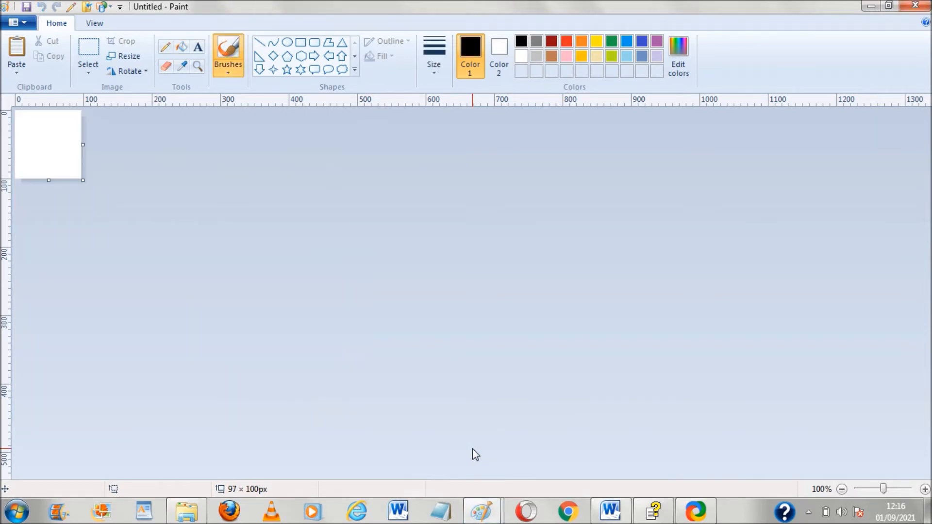
Resize the new window's canvas to 3000 × 500 px
{"action": "left_click", "coordinate": [842, 489]}
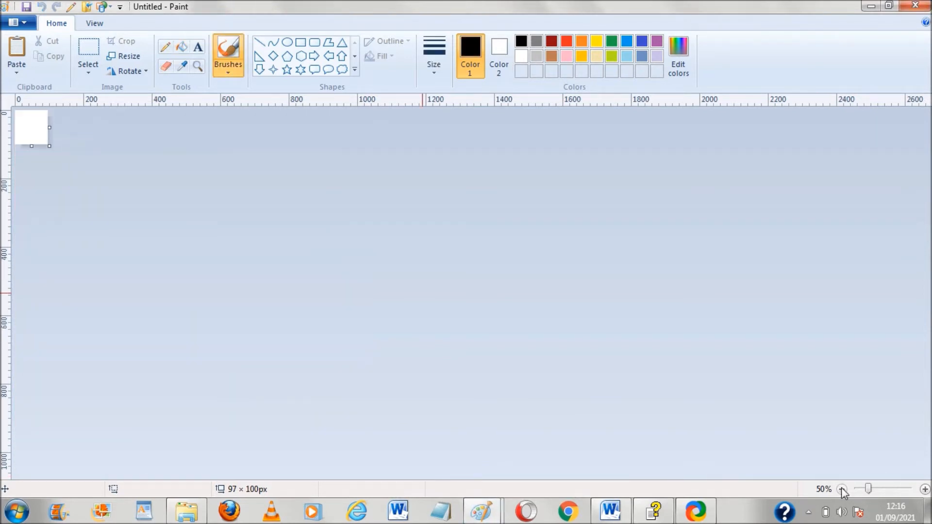
{"action": "left_click", "coordinate": [925, 489]}
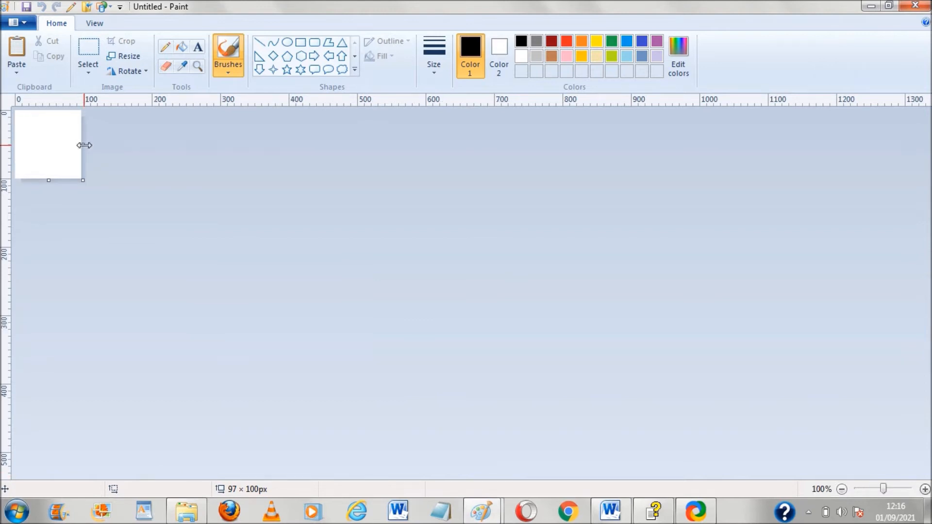
{"action": "left_click_drag", "start_coordinate": [83, 145], "coordinate": [123, 145]}
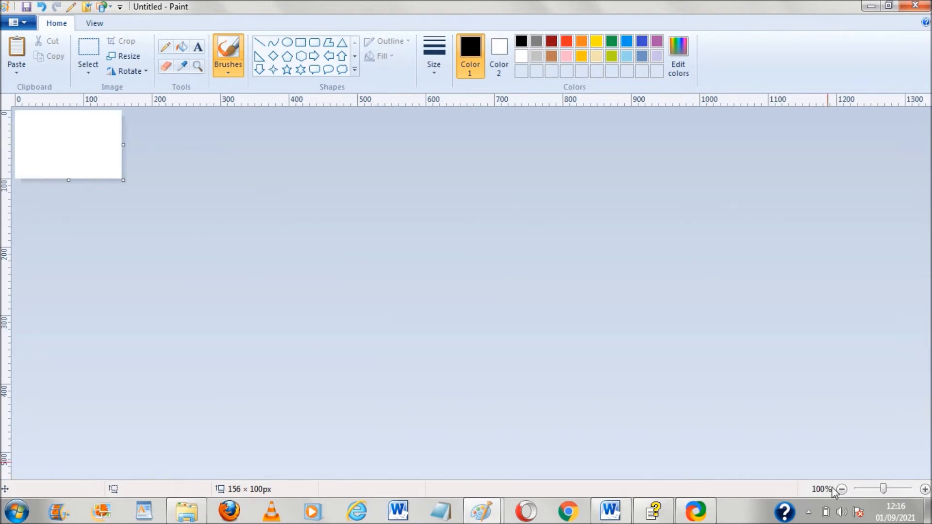
{"action": "left_click", "coordinate": [842, 489]}
{"action": "left_click", "coordinate": [841, 489]}
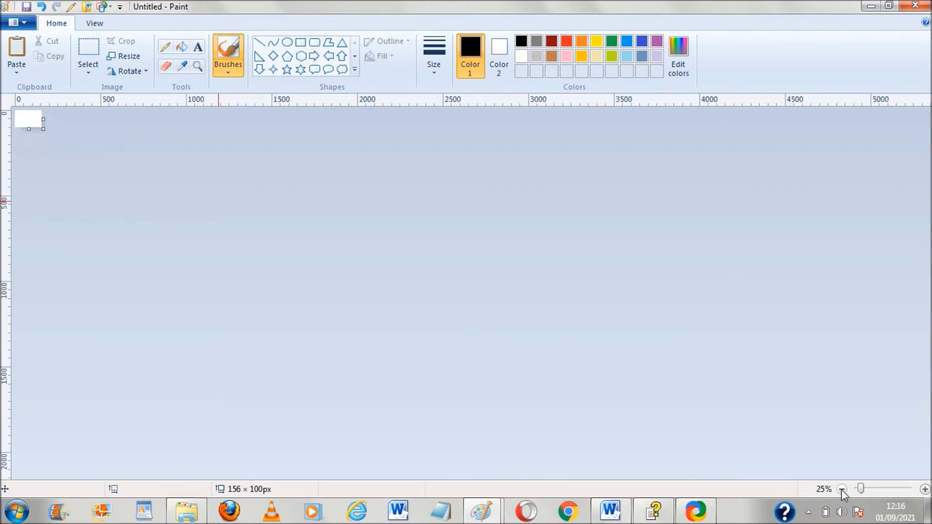
{"action": "left_click_drag", "start_coordinate": [42, 121], "coordinate": [529, 138]}
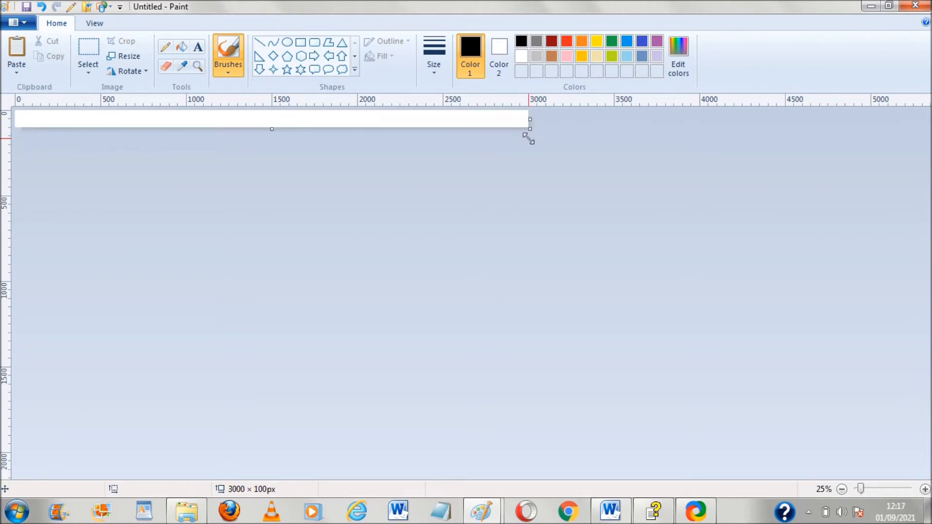
{"action": "left_click_drag", "start_coordinate": [272, 127], "coordinate": [279, 196]}
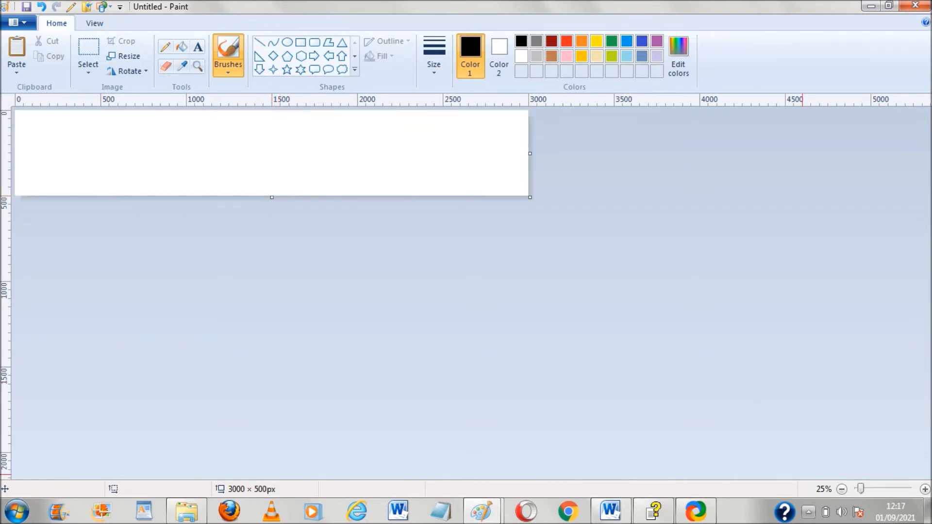
Select and copy the whole tile in the original Paint window, then return to the new banner window
{"action": "mouse_move", "coordinate": [488, 514]}
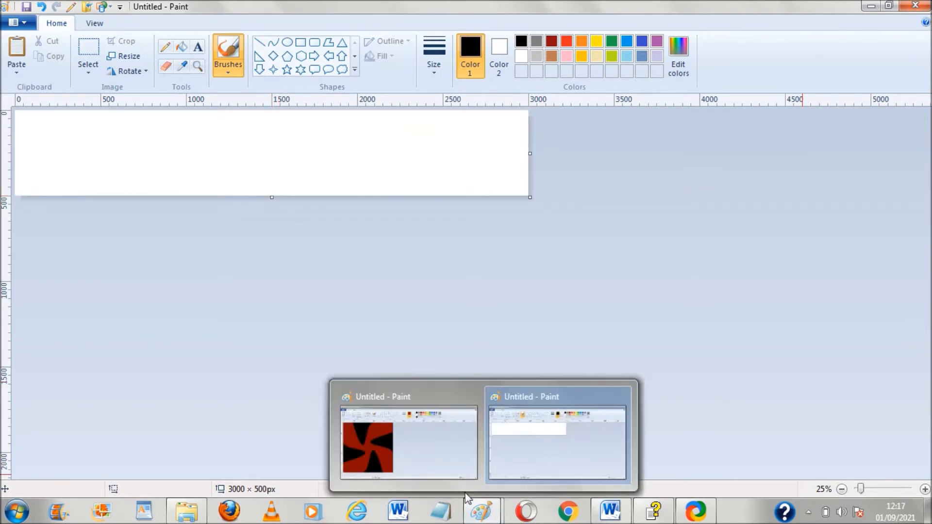
{"action": "left_click", "coordinate": [381, 429]}
{"action": "key", "text": "ctrl+a"}
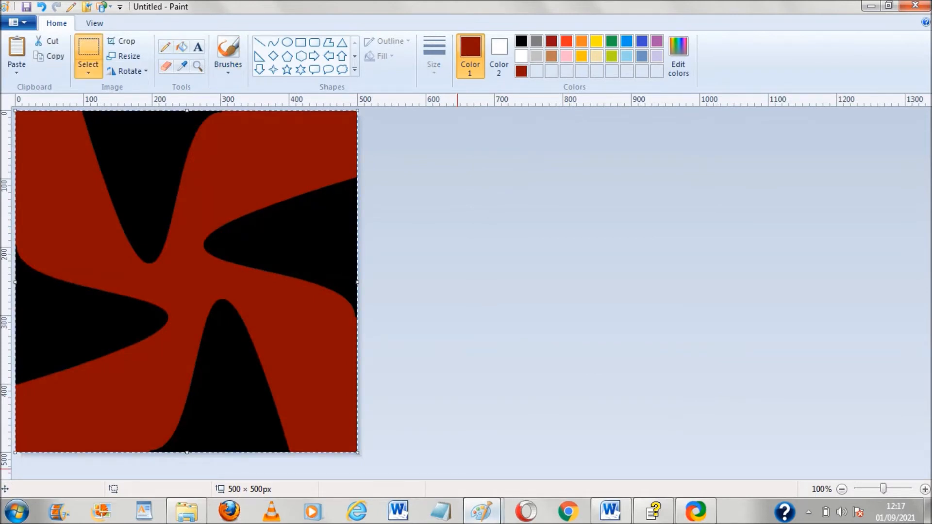
{"action": "mouse_move", "coordinate": [482, 511]}
{"action": "left_click", "coordinate": [523, 462]}
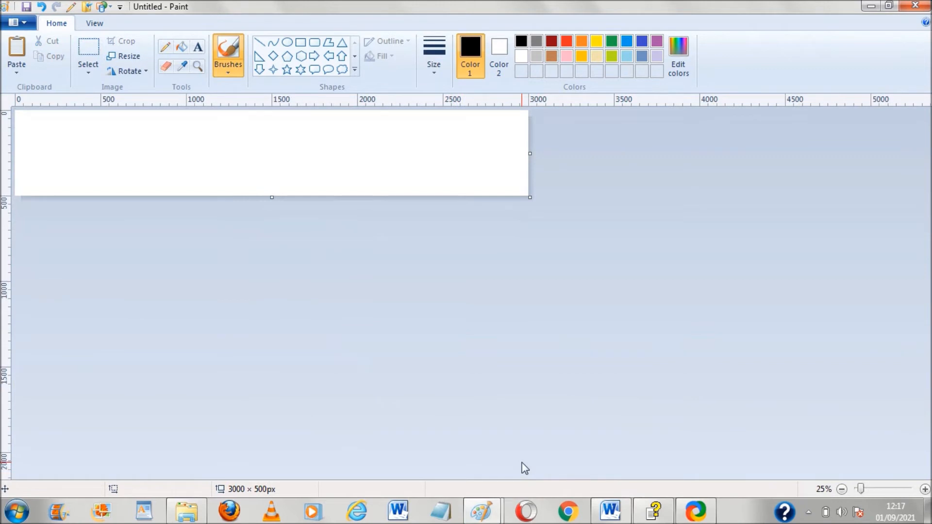
Paste the tile repeatedly and place the copies side by side to fill the 3000 × 500 px row
{"action": "key", "text": "ctrl+v"}
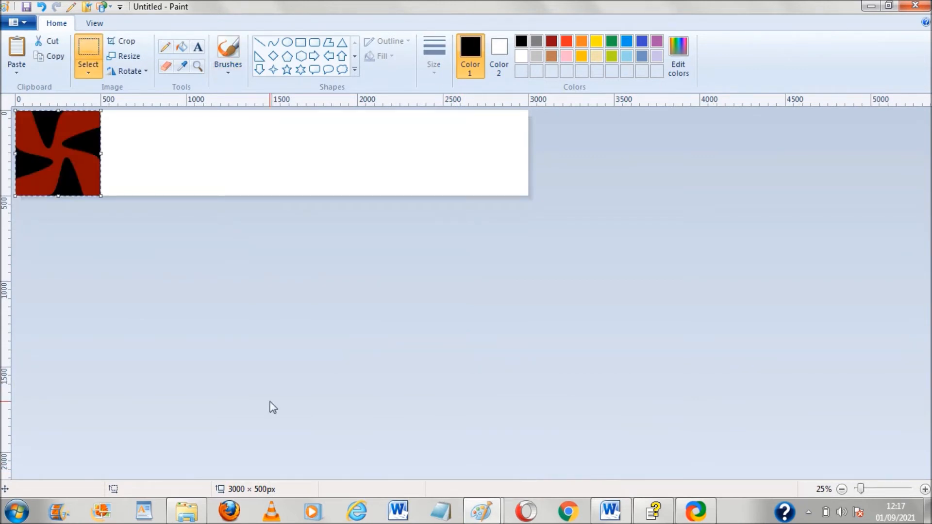
{"action": "left_click_drag", "start_coordinate": [62, 148], "coordinate": [149, 150]}
{"action": "key", "text": "ctrl+v"}
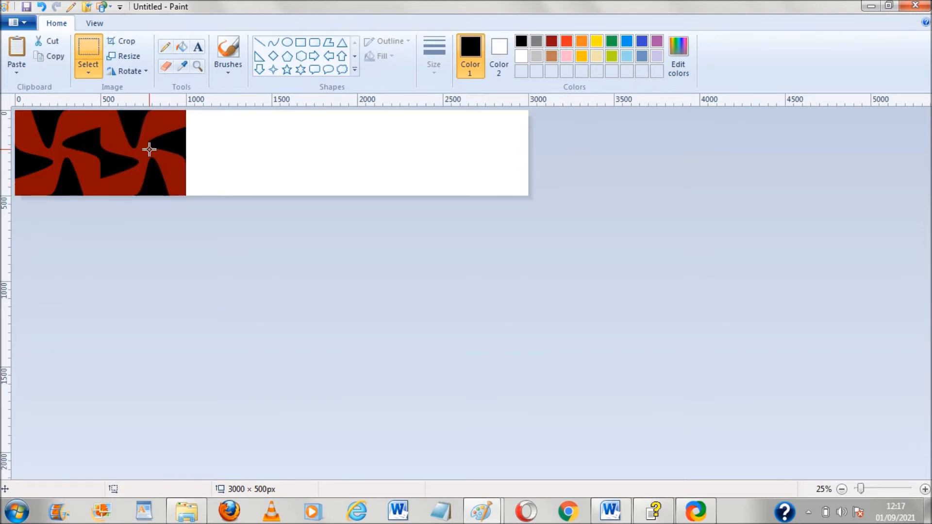
{"action": "left_click_drag", "start_coordinate": [53, 147], "coordinate": [223, 153]}
{"action": "key", "text": "ctrl+v"}
{"action": "left_click_drag", "start_coordinate": [45, 152], "coordinate": [304, 152]}
{"action": "key", "text": "ctrl+v"}
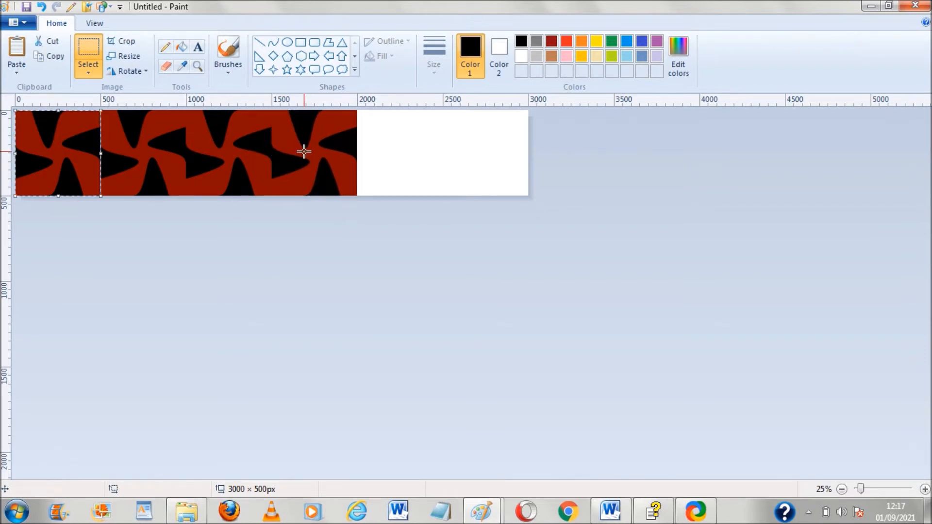
{"action": "left_click_drag", "start_coordinate": [44, 146], "coordinate": [389, 149]}
{"action": "key", "text": "ctrl+v"}
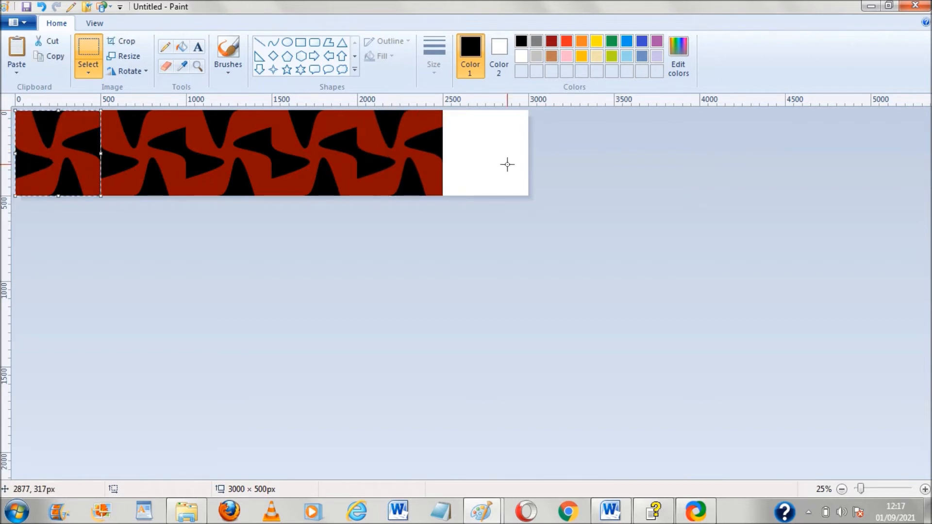
{"action": "left_click_drag", "start_coordinate": [54, 161], "coordinate": [416, 155]}
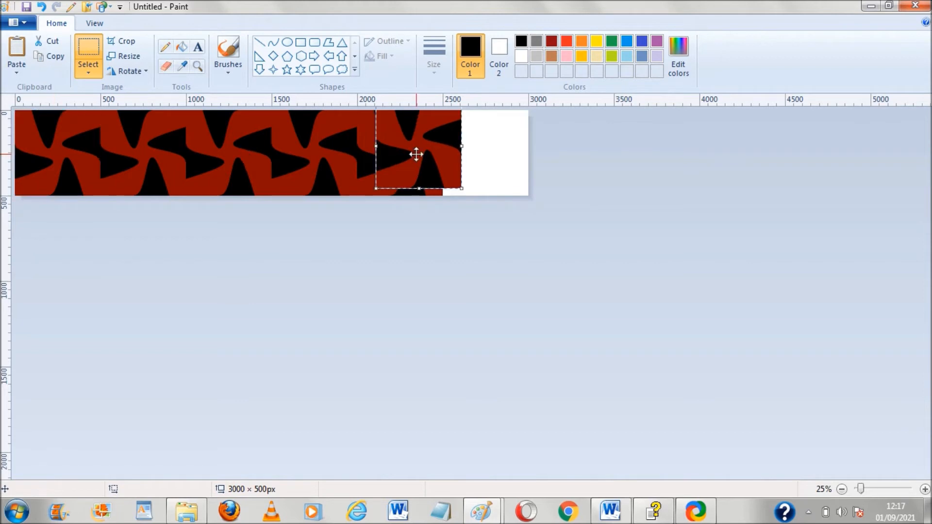
{"action": "left_click_drag", "start_coordinate": [429, 154], "coordinate": [474, 157]}
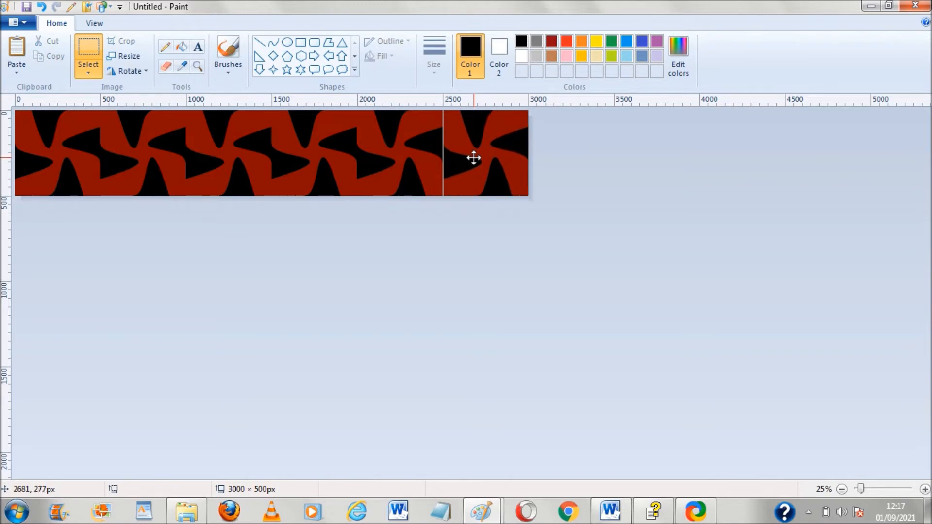
{"action": "left_click", "coordinate": [630, 191]}
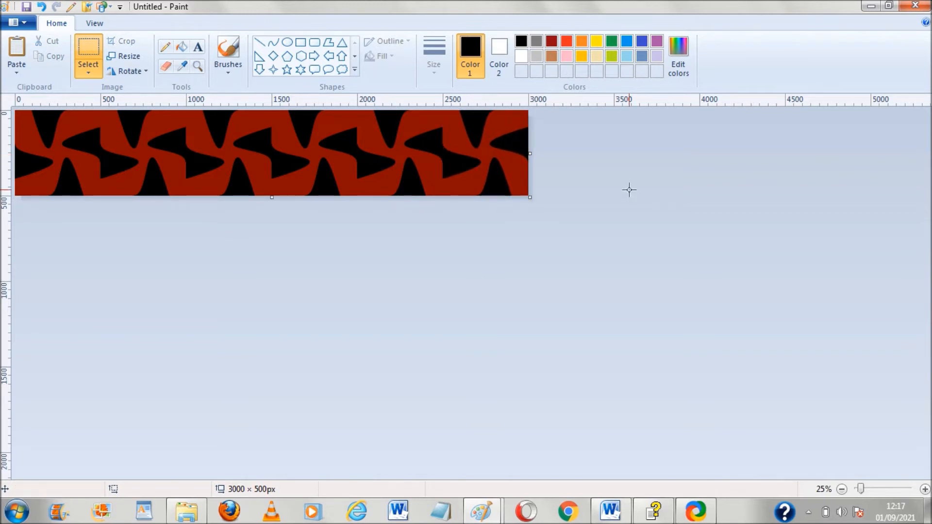
Copy the finished row, extend the canvas height to 1000 px, and paste the row
{"action": "key", "text": "ctrl+a"}
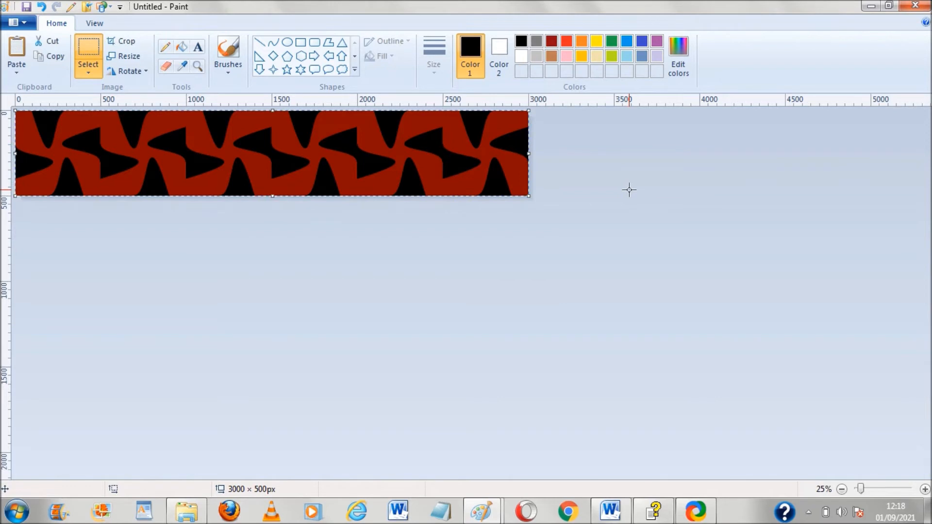
{"action": "left_click", "coordinate": [386, 213]}
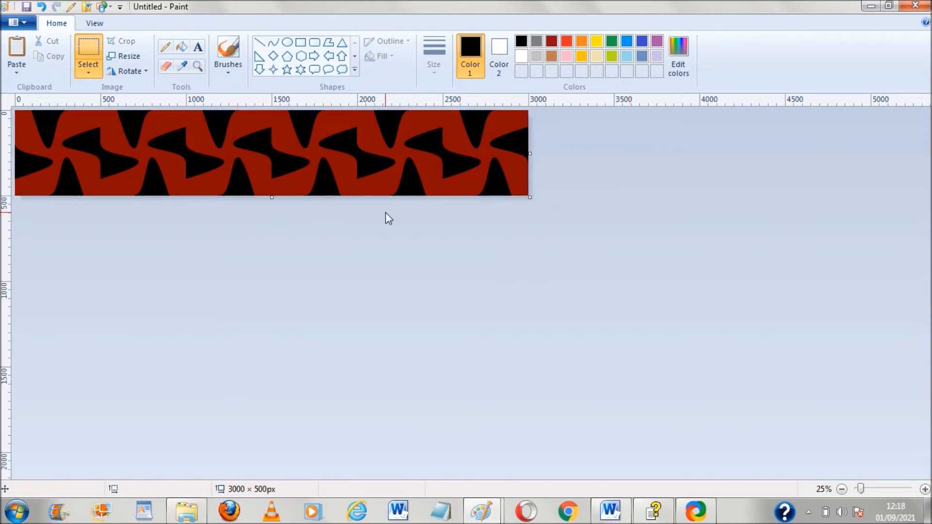
{"action": "left_click_drag", "start_coordinate": [270, 197], "coordinate": [270, 281]}
{"action": "left_click_drag", "start_coordinate": [270, 281], "coordinate": [270, 281]}
{"action": "key", "text": "ctrl+v"}
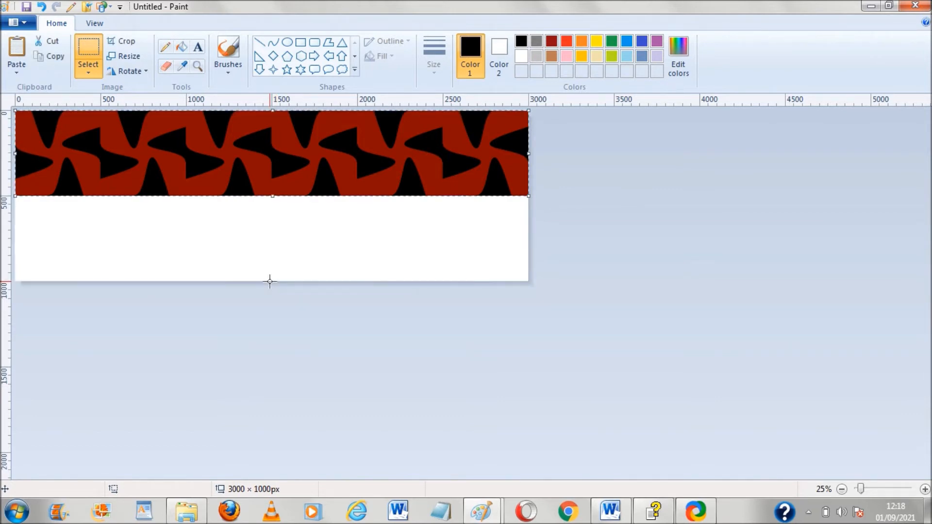
Move the pasted row into the lower half and try rotating it 180°, then undo those changes
{"action": "left_click_drag", "start_coordinate": [235, 151], "coordinate": [235, 237]}
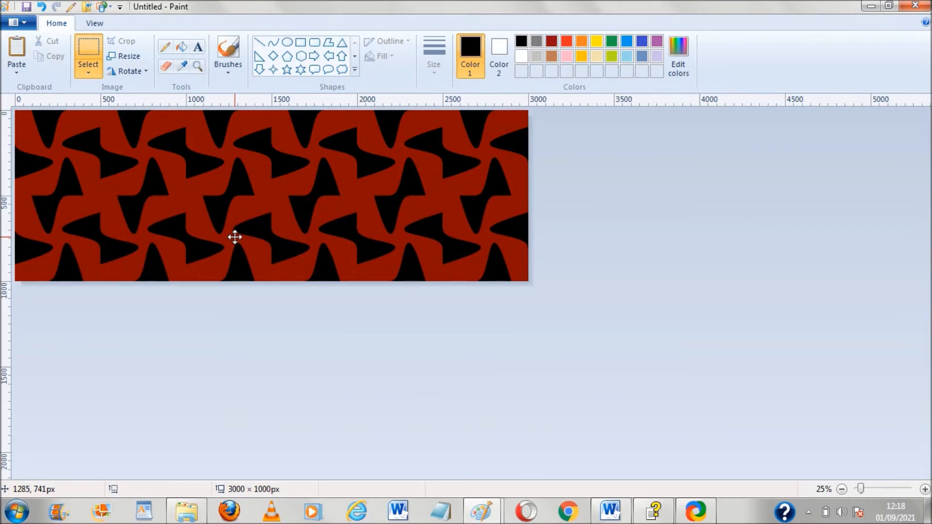
{"action": "left_click_drag", "start_coordinate": [235, 237], "coordinate": [235, 237]}
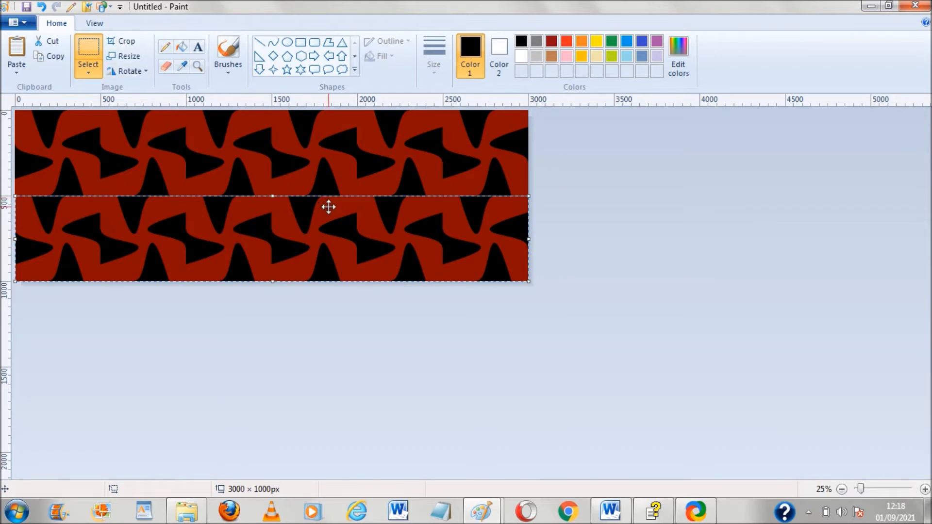
{"action": "left_click", "coordinate": [147, 72]}
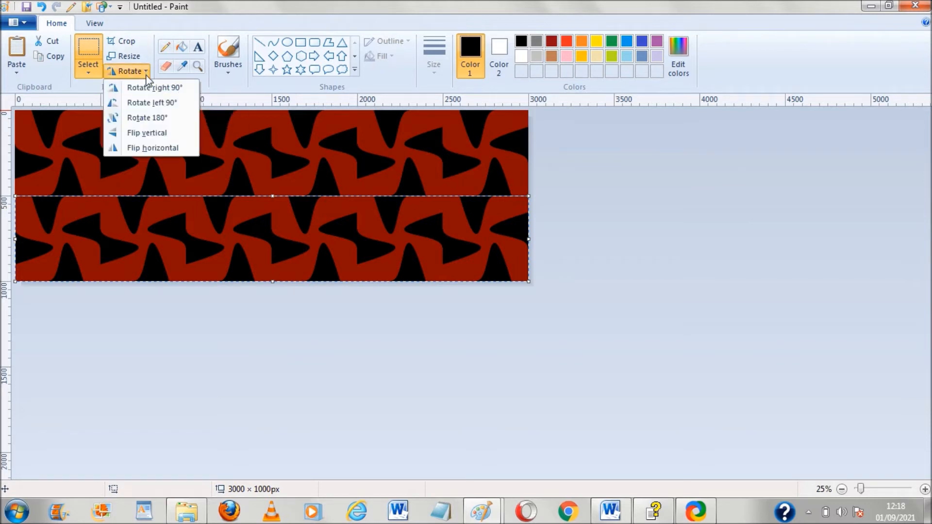
{"action": "left_click", "coordinate": [152, 117]}
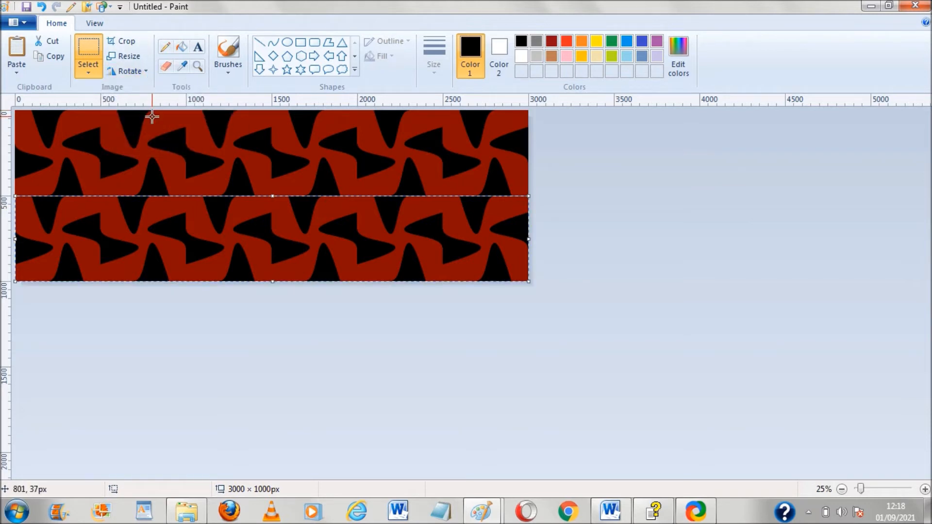
{"action": "left_click", "coordinate": [145, 72]}
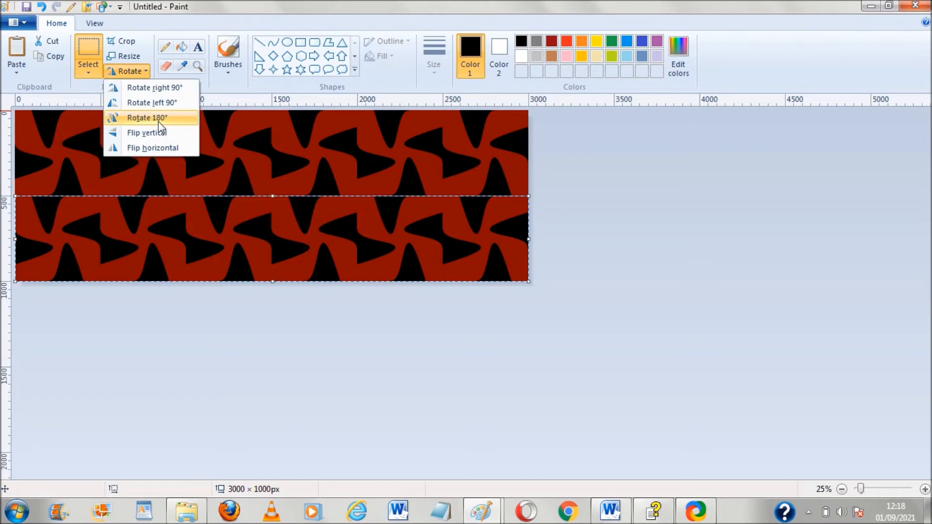
{"action": "left_click", "coordinate": [158, 119]}
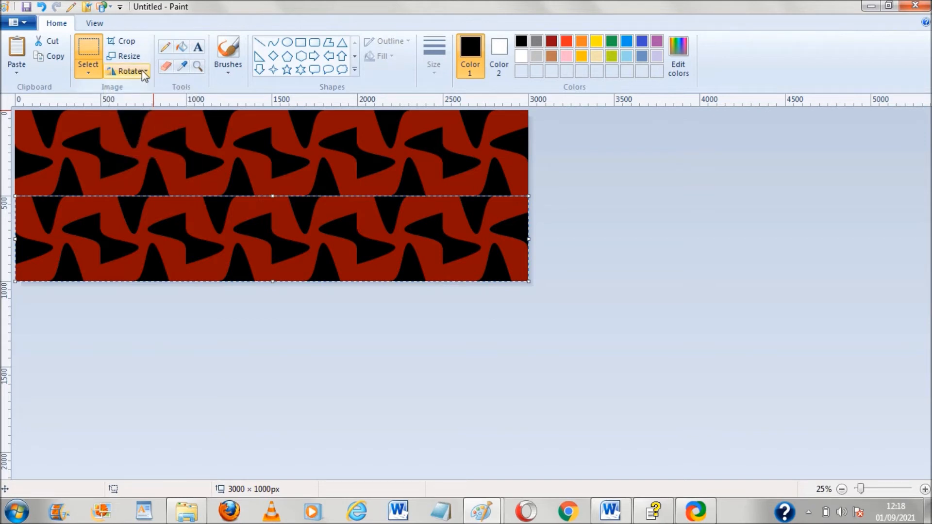
{"action": "left_click", "coordinate": [145, 73]}
{"action": "left_click", "coordinate": [147, 114]}
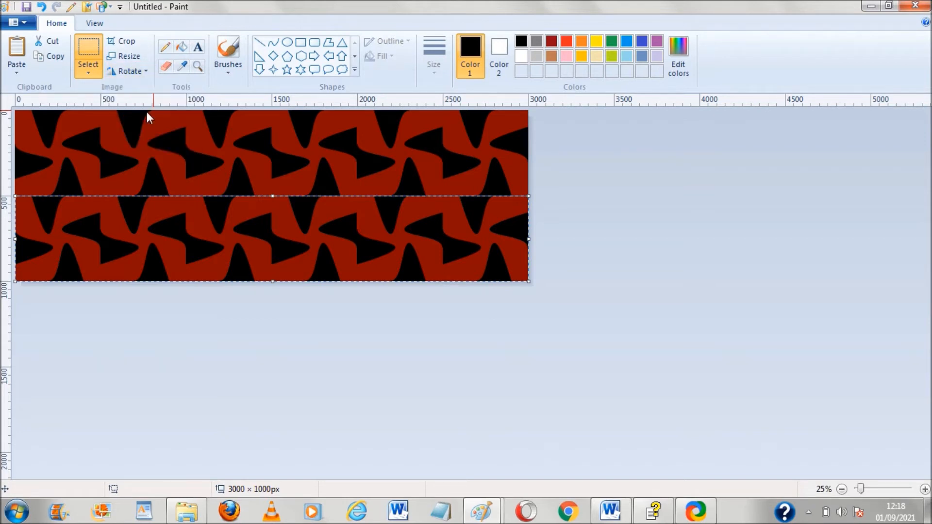
{"action": "key", "text": "ctrl+z"}
{"action": "key", "text": "ctrl+z"}
Move the pasted row into the empty lower half of the 3000 × 1000 px canvas
{"action": "left_click", "coordinate": [180, 233]}
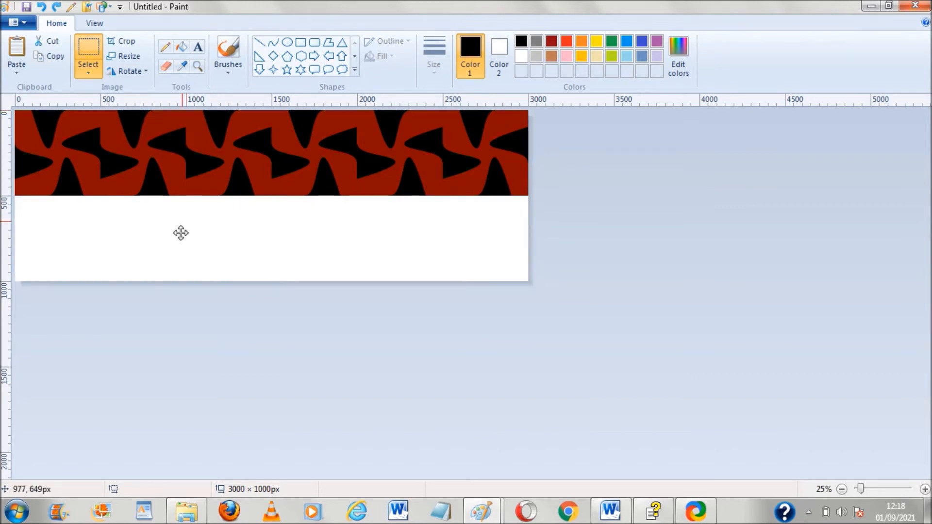
{"action": "left_click_drag", "start_coordinate": [180, 234], "coordinate": [186, 219]}
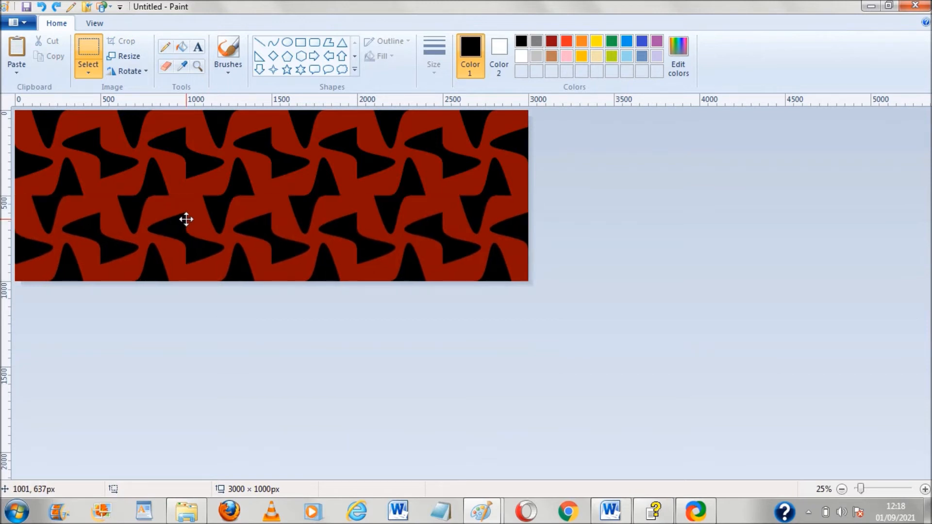
{"action": "left_click", "coordinate": [558, 306]}
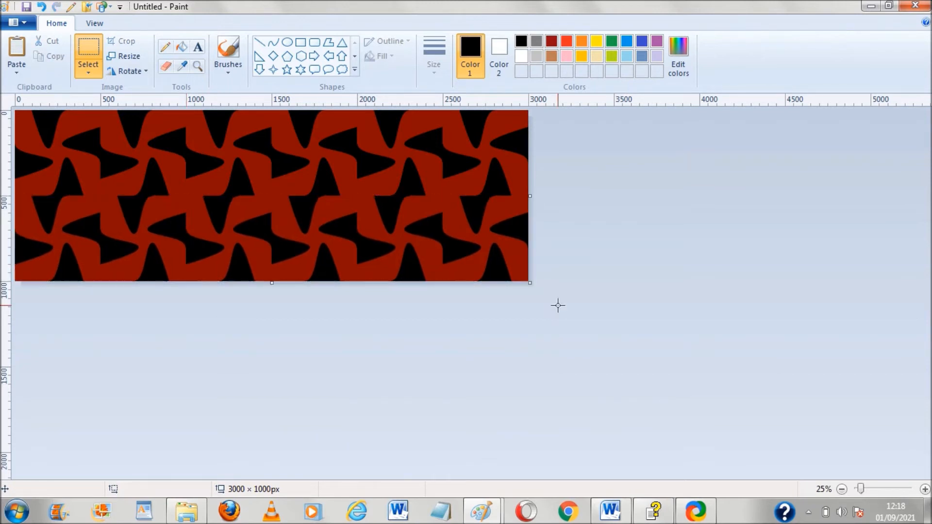
Copy the two-row block, extend the canvas to 3000 × 2000 px, and paste the block into the lower half
{"action": "key", "text": "ctrl+a"}
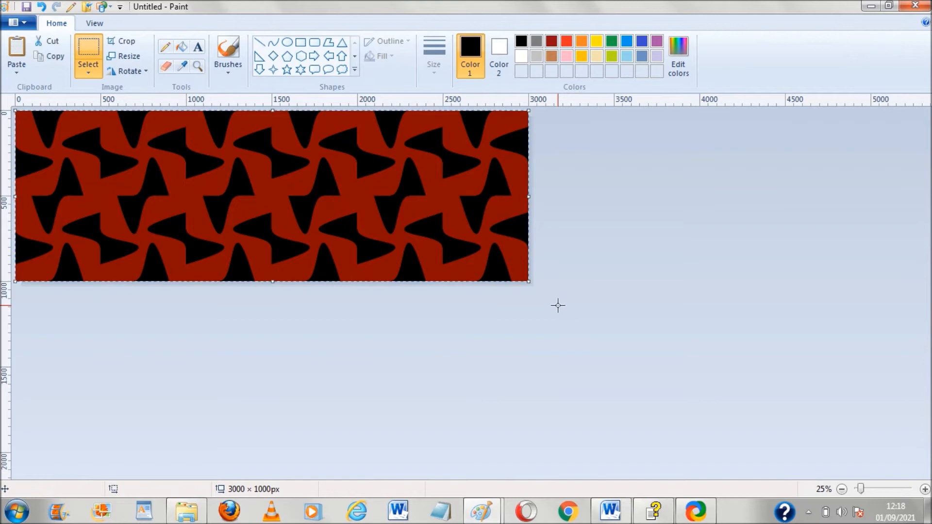
{"action": "left_click", "coordinate": [558, 306]}
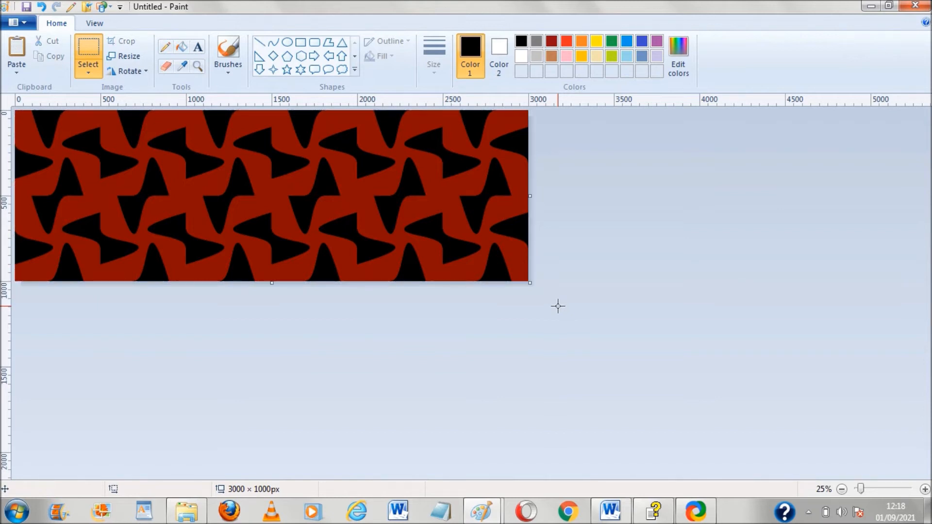
{"action": "left_click_drag", "start_coordinate": [272, 284], "coordinate": [293, 451]}
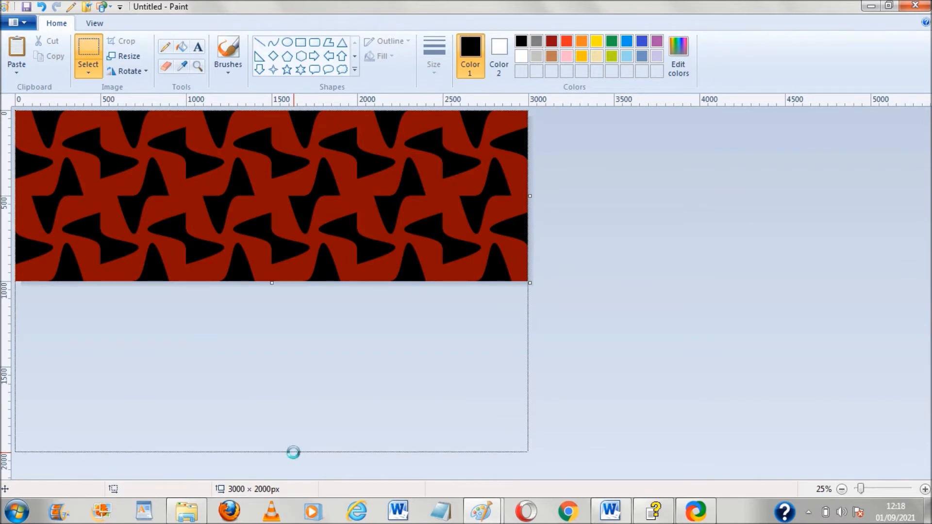
{"action": "key", "text": "ctrl+v"}
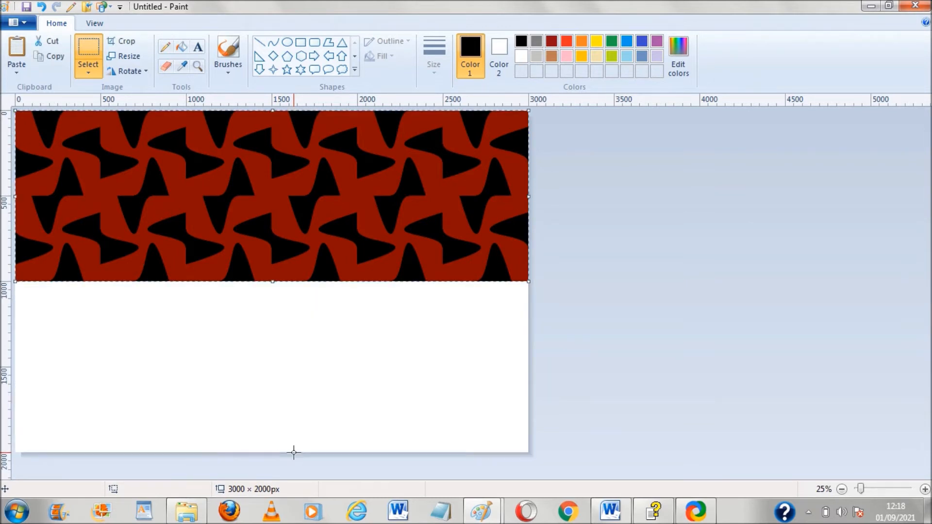
{"action": "left_click_drag", "start_coordinate": [285, 207], "coordinate": [287, 378]}
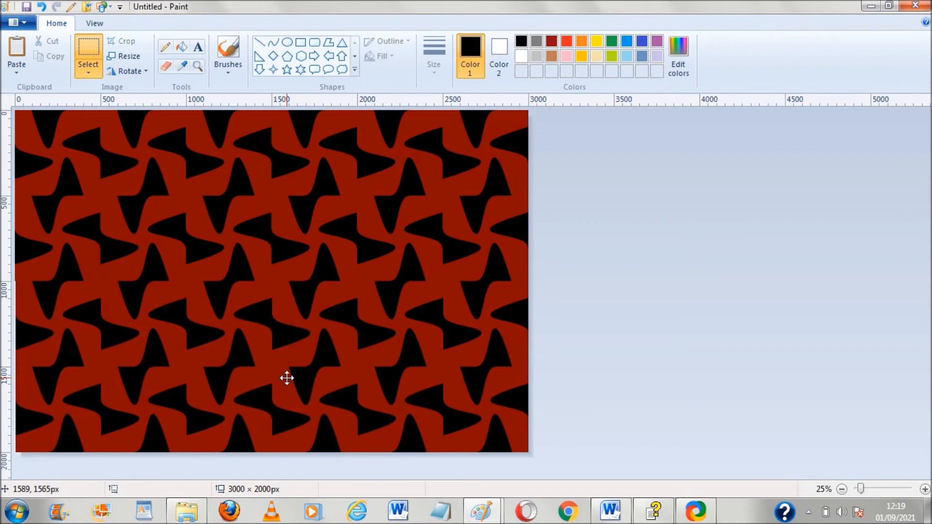
{"action": "left_click_drag", "start_coordinate": [287, 379], "coordinate": [286, 378]}
{"action": "left_click", "coordinate": [743, 333]}
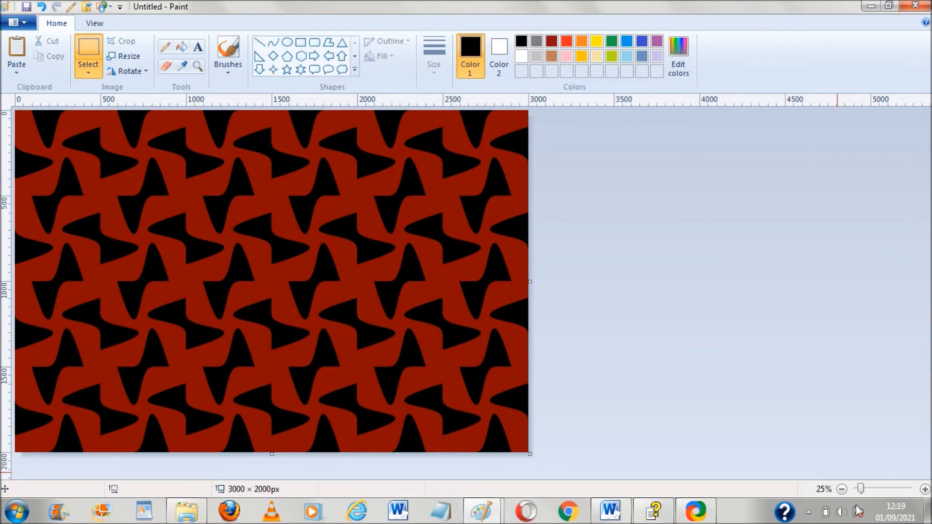
Extend the canvas to 3000 × 3000 px and paste the pattern block into the empty lower part
{"action": "left_click", "coordinate": [842, 489]}
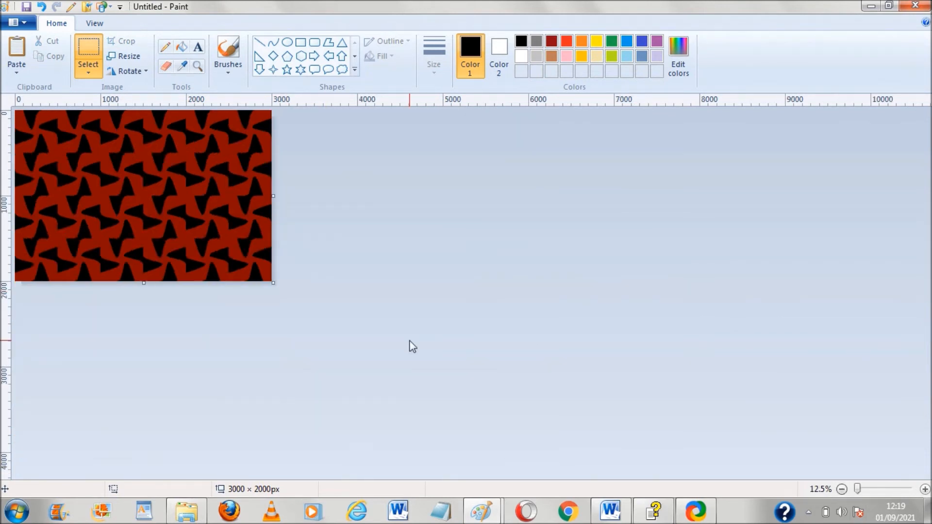
{"action": "left_click_drag", "start_coordinate": [144, 283], "coordinate": [151, 367]}
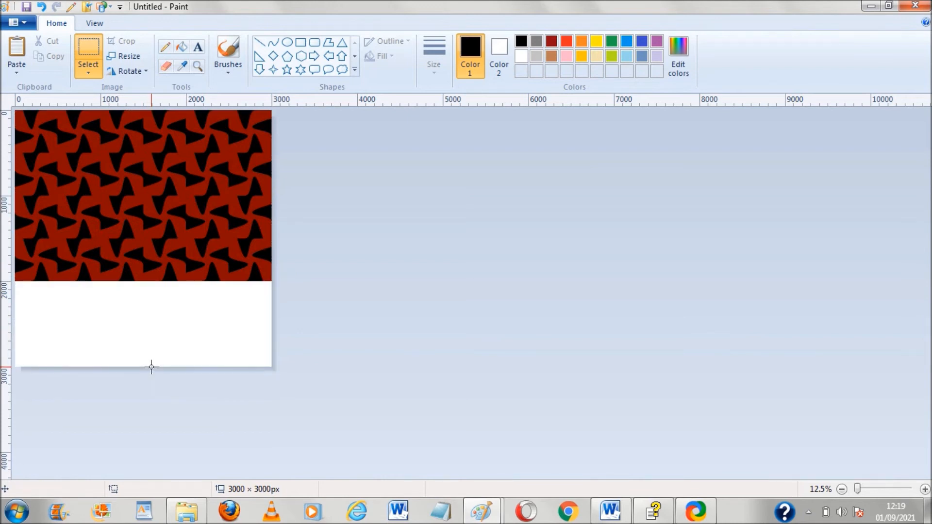
{"action": "key", "text": "ctrl+v"}
{"action": "left_click_drag", "start_coordinate": [114, 163], "coordinate": [110, 332]}
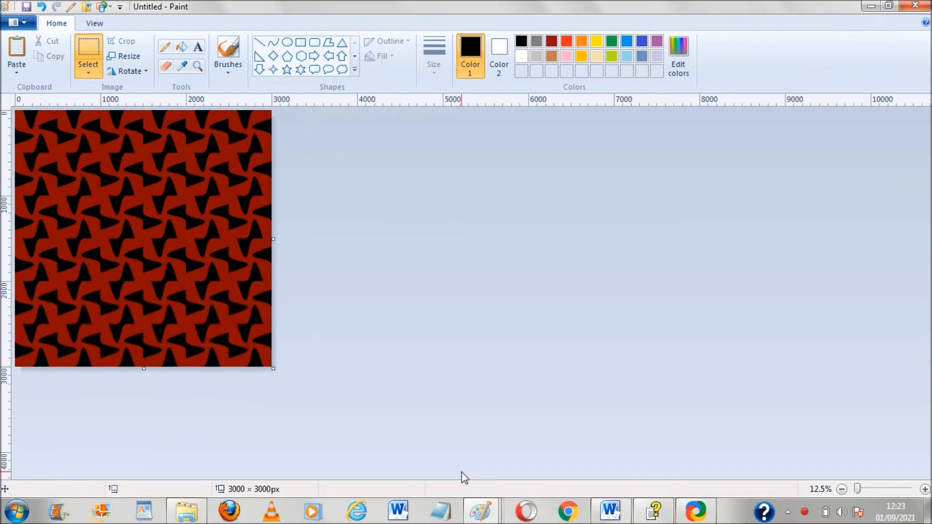
Paste the tile twice at the left end of the blank 3000 × 500 px banner and flip the second copy horizontally
{"action": "mouse_move", "coordinate": [485, 511]}
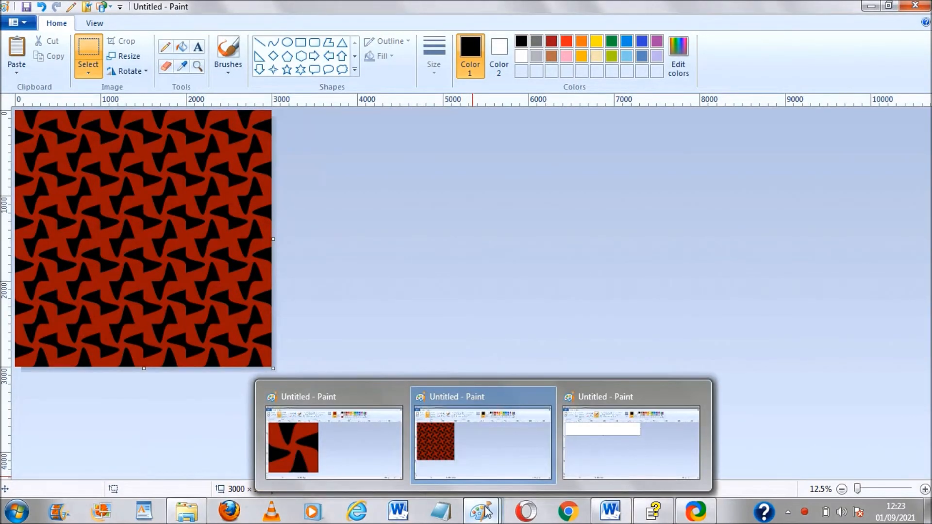
{"action": "left_click", "coordinate": [597, 450]}
{"action": "mouse_move", "coordinate": [484, 510]}
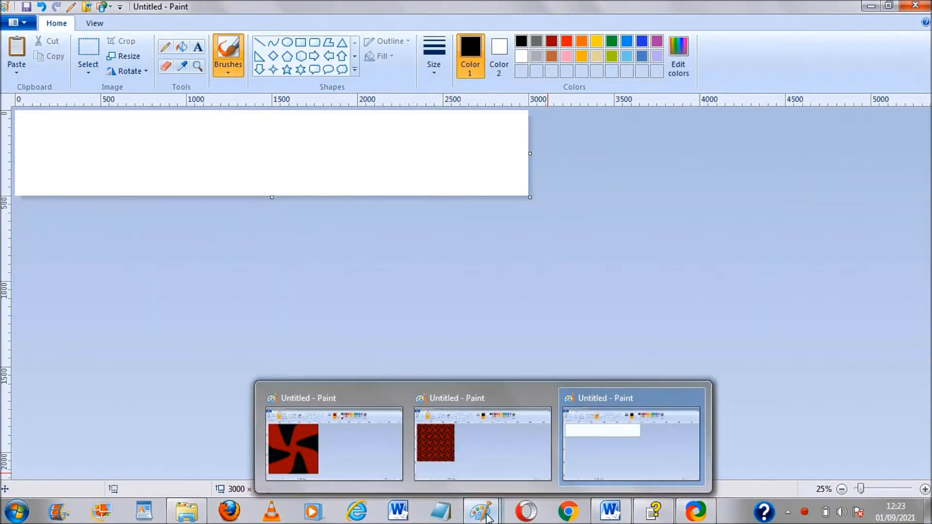
{"action": "left_click", "coordinate": [320, 455]}
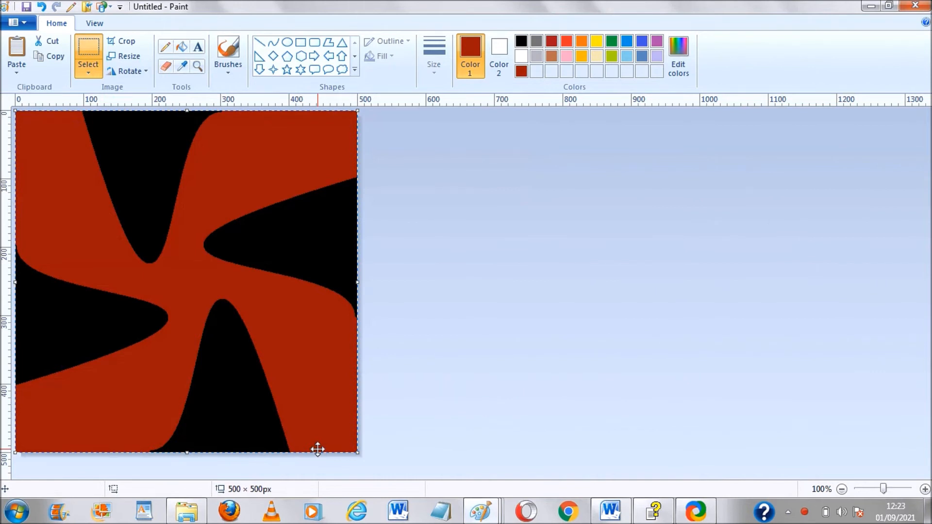
{"action": "mouse_move", "coordinate": [480, 511]}
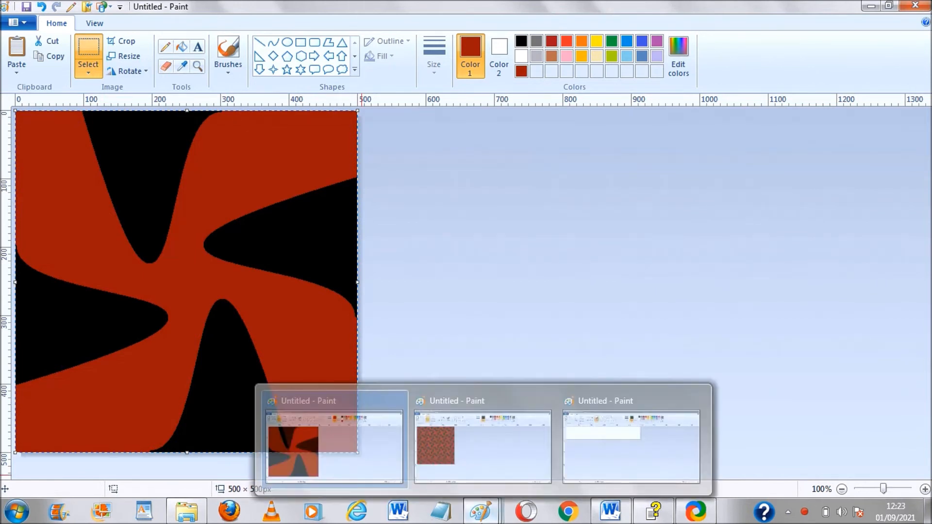
{"action": "left_click", "coordinate": [578, 434]}
{"action": "key", "text": "ctrl+v"}
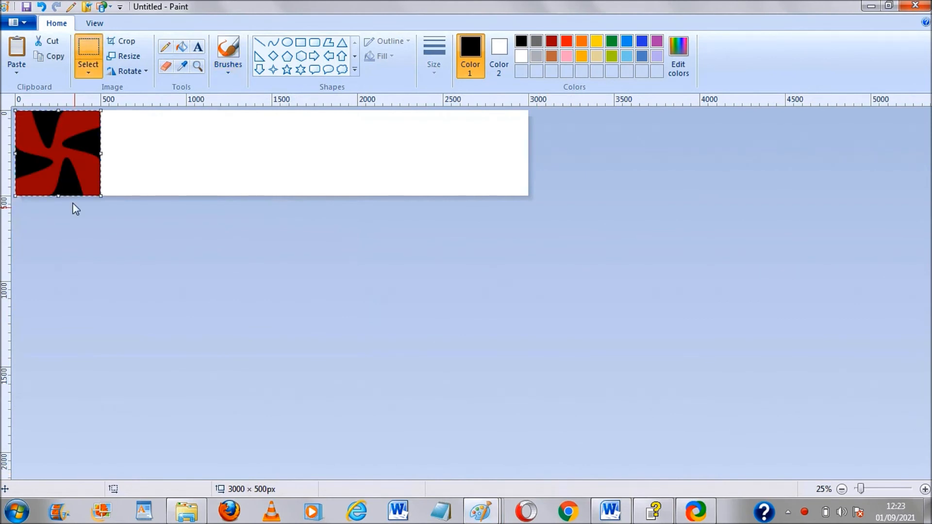
{"action": "left_click_drag", "start_coordinate": [71, 167], "coordinate": [156, 166]}
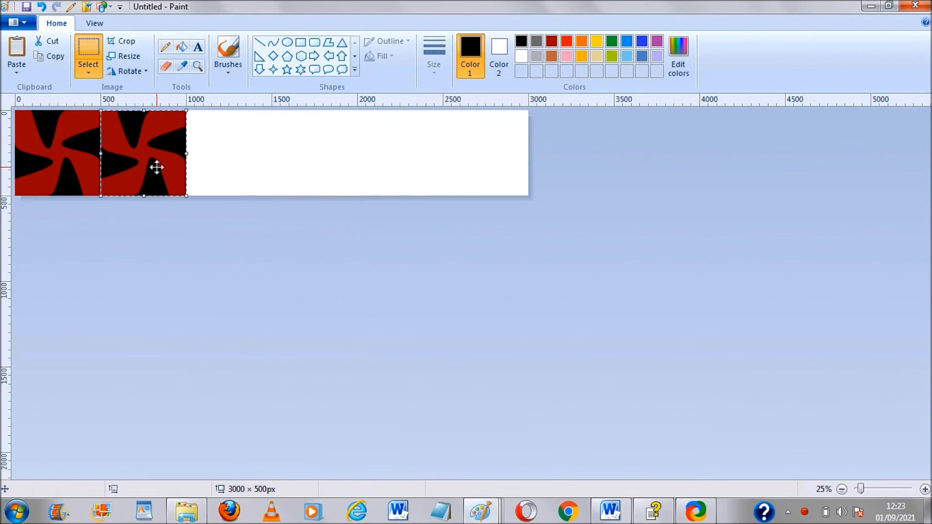
{"action": "left_click", "coordinate": [146, 72]}
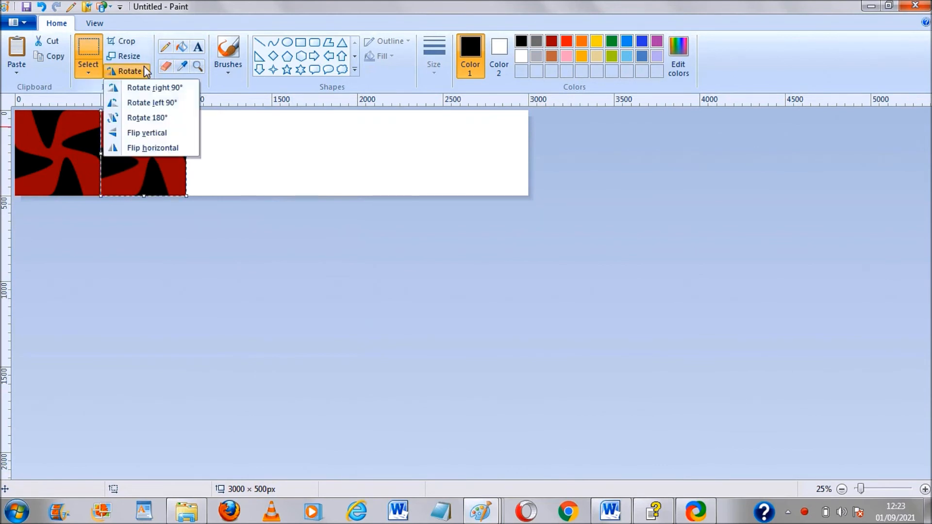
{"action": "left_click", "coordinate": [166, 144]}
Paste two more tiles into the 1000 and 1500 px positions of the banner, flipping the fourth horizontally
{"action": "key", "text": "ctrl+v"}
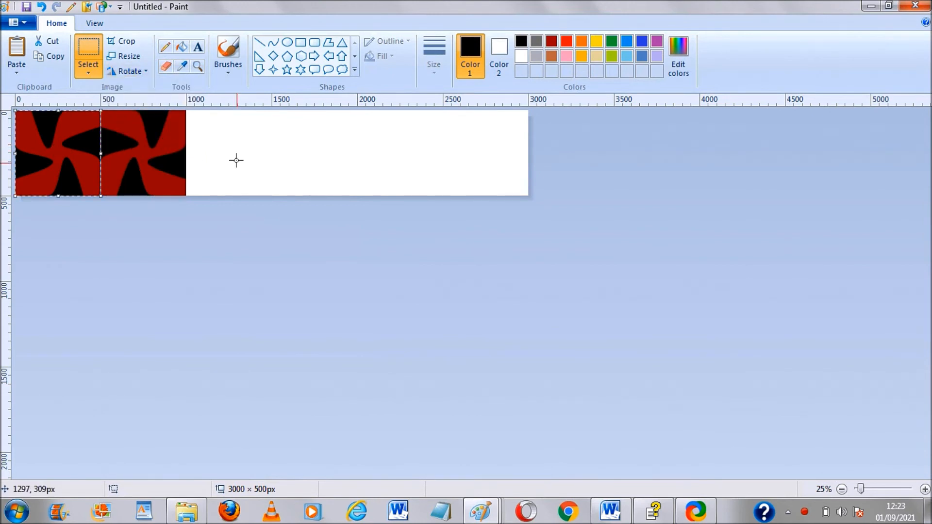
{"action": "left_click_drag", "start_coordinate": [48, 162], "coordinate": [217, 164]}
{"action": "key", "text": "ctrl+v"}
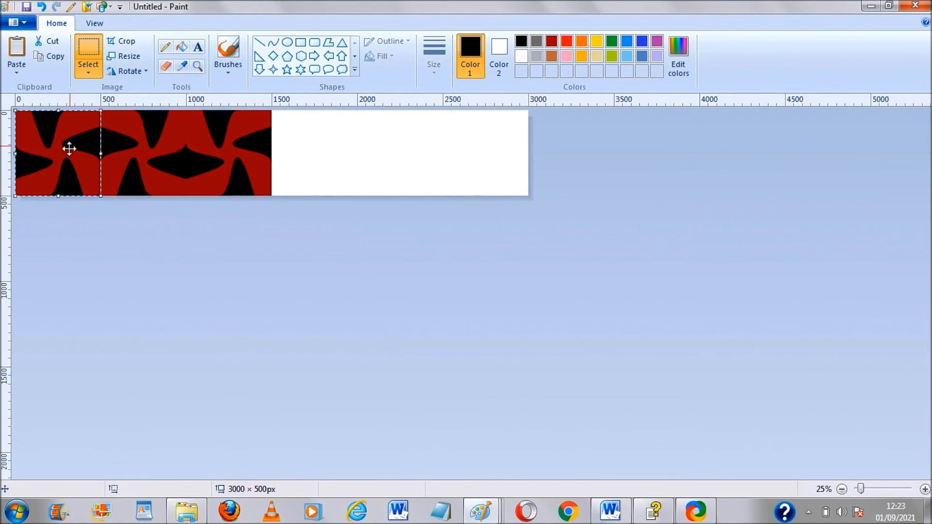
{"action": "left_click_drag", "start_coordinate": [69, 148], "coordinate": [325, 148]}
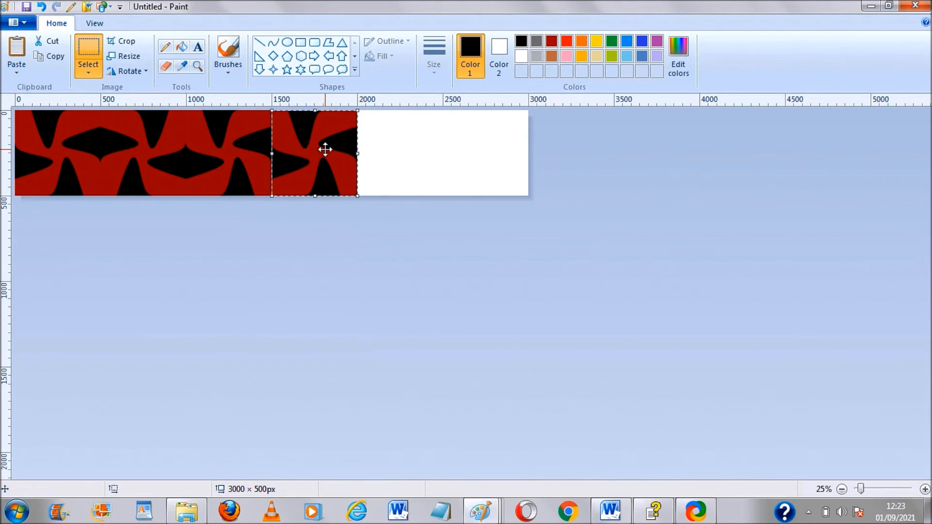
{"action": "left_click", "coordinate": [143, 71]}
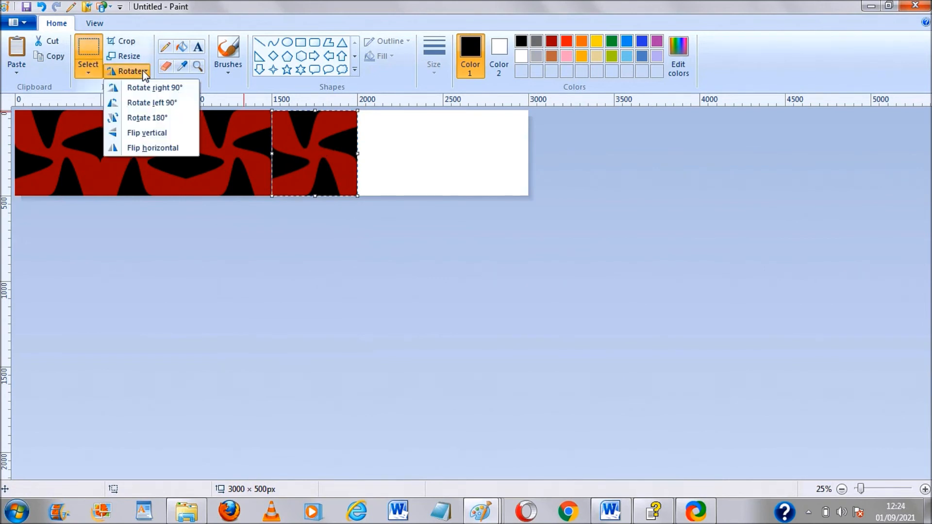
{"action": "left_click", "coordinate": [176, 149]}
Paste tiles into the 2000 and 2500 px positions to fill the banner, flipping the last one horizontally
{"action": "key", "text": "ctrl+v"}
{"action": "left_click_drag", "start_coordinate": [40, 155], "coordinate": [382, 155]}
{"action": "key", "text": "ctrl+v"}
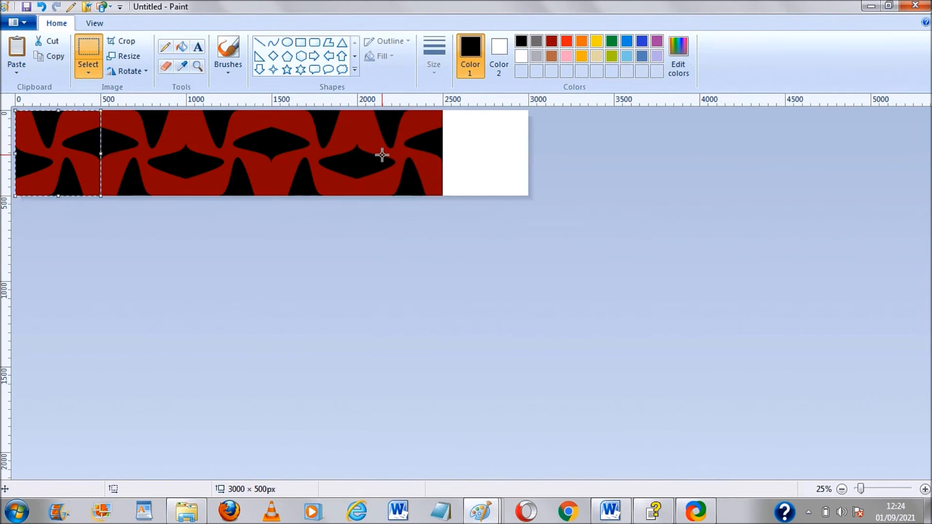
{"action": "left_click_drag", "start_coordinate": [55, 143], "coordinate": [482, 144]}
{"action": "left_click", "coordinate": [127, 71]}
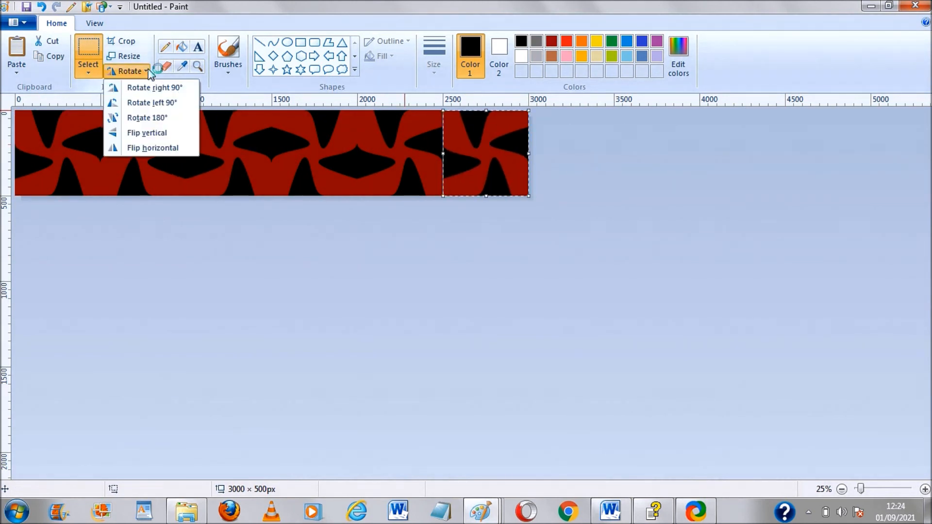
{"action": "left_click", "coordinate": [162, 148]}
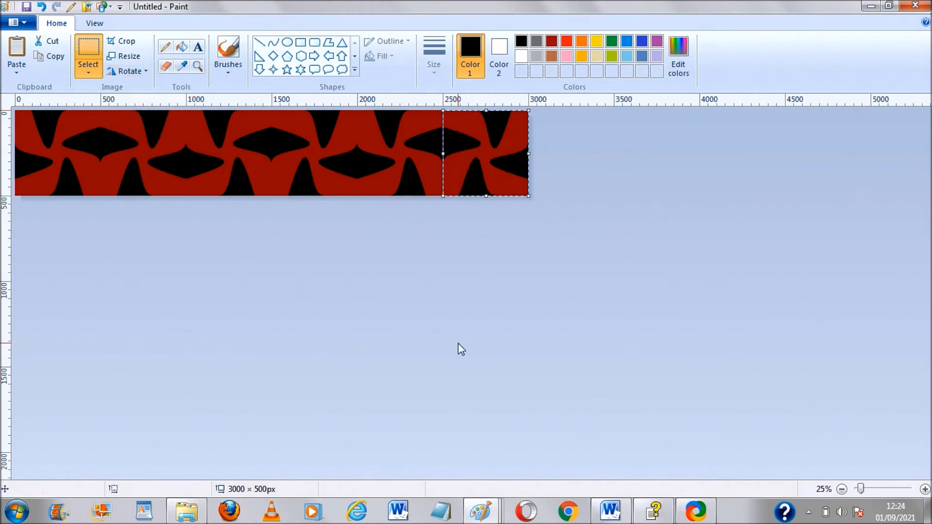
{"action": "left_click", "coordinate": [458, 343]}
Copy the banner row, extend the canvas to 3000 × 1000 px, and paste the row into the lower half
{"action": "key", "text": "ctrl+a"}
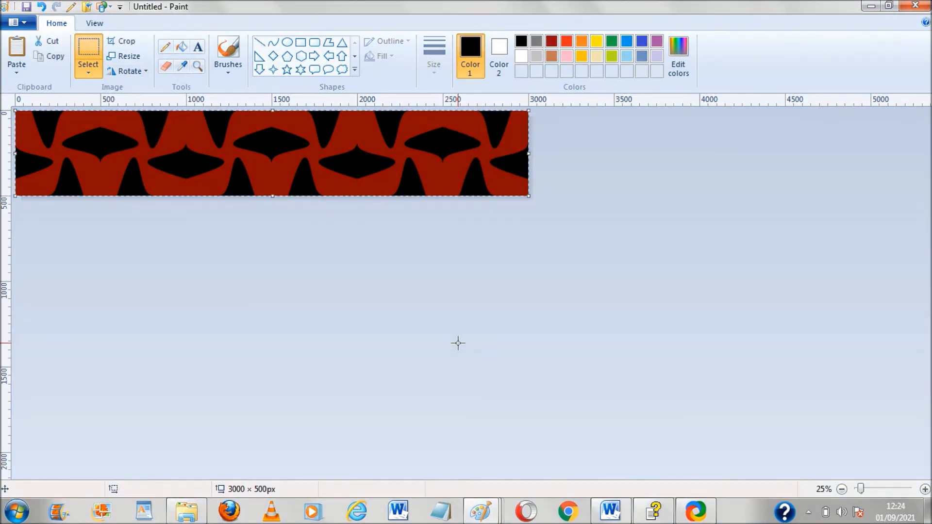
{"action": "left_click", "coordinate": [278, 183]}
{"action": "left_click_drag", "start_coordinate": [272, 197], "coordinate": [277, 281]}
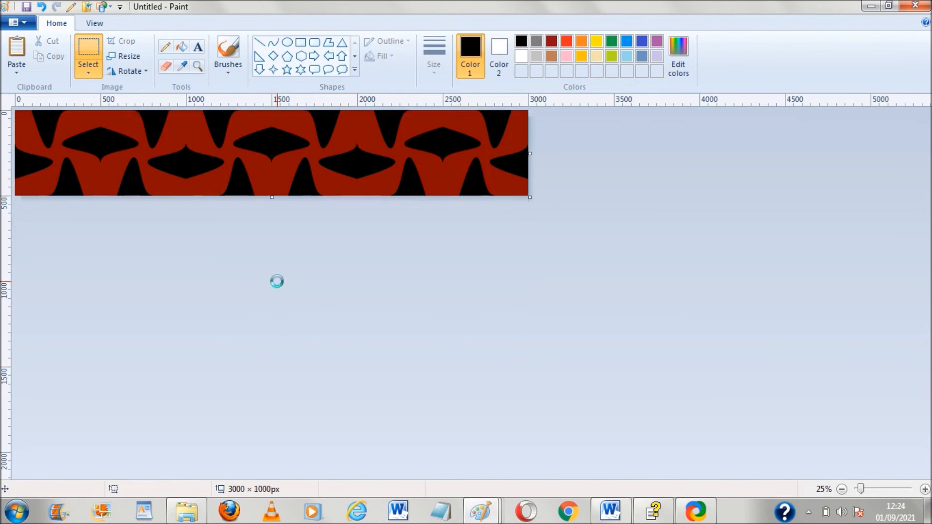
{"action": "key", "text": "ctrl+v"}
{"action": "left_click_drag", "start_coordinate": [259, 174], "coordinate": [258, 258]}
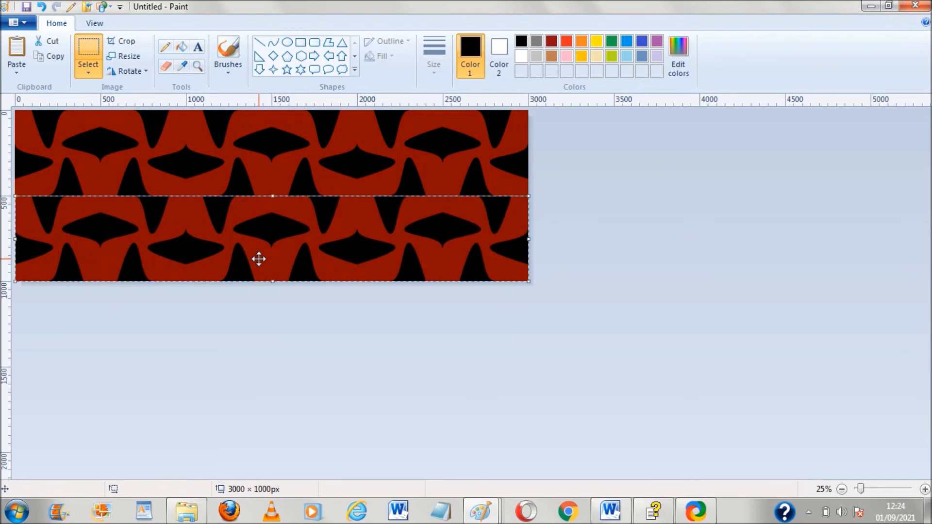
Copy the two-row block, extend the canvas to 3000 × 2000 px, and paste it into the empty lower half
{"action": "key", "text": "ctrl+a"}
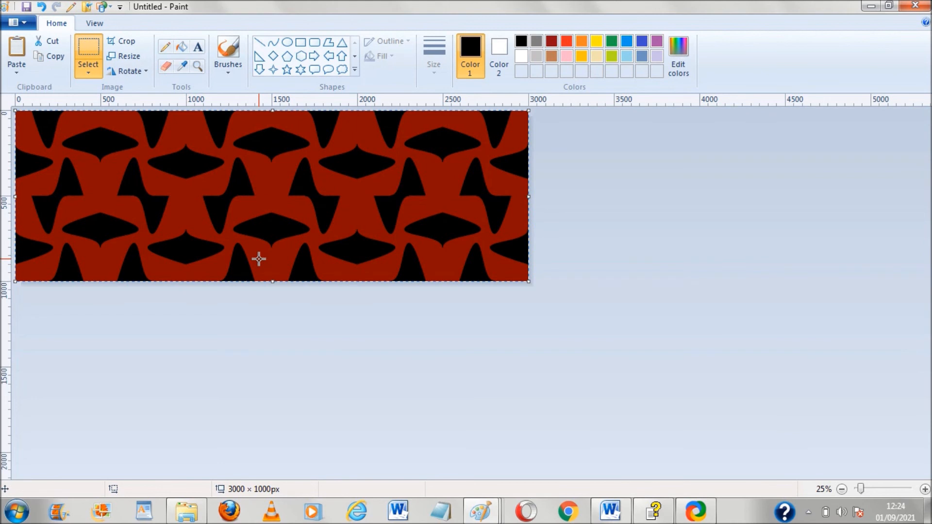
{"action": "left_click", "coordinate": [414, 387]}
{"action": "left_click_drag", "start_coordinate": [271, 290], "coordinate": [299, 453]}
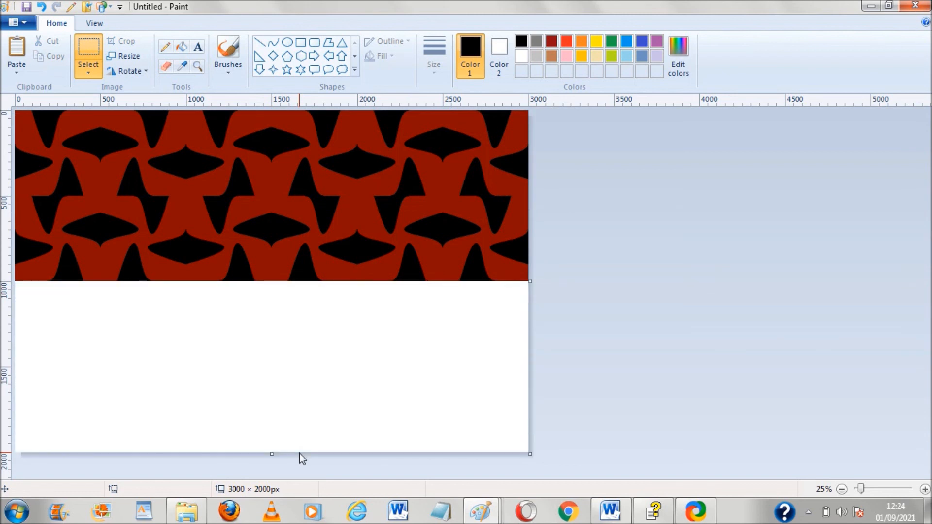
{"action": "key", "text": "ctrl+v"}
{"action": "left_click", "coordinate": [289, 397]}
{"action": "mouse_move", "coordinate": [290, 398]}
{"action": "left_mouse_down"}
{"action": "mouse_move", "coordinate": [268, 396]}
{"action": "mouse_move", "coordinate": [276, 395]}
{"action": "left_mouse_up"}
{"action": "left_click", "coordinate": [769, 362]}
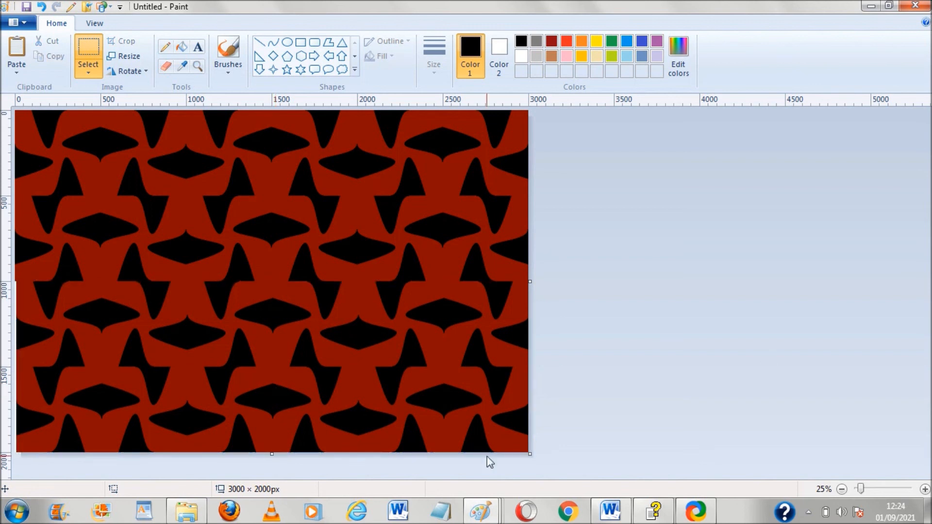
Compare with the 3000 × 3000 px pattern window at a closer zoom, then return to the 3000 × 2000 px canvas
{"action": "mouse_move", "coordinate": [480, 510]}
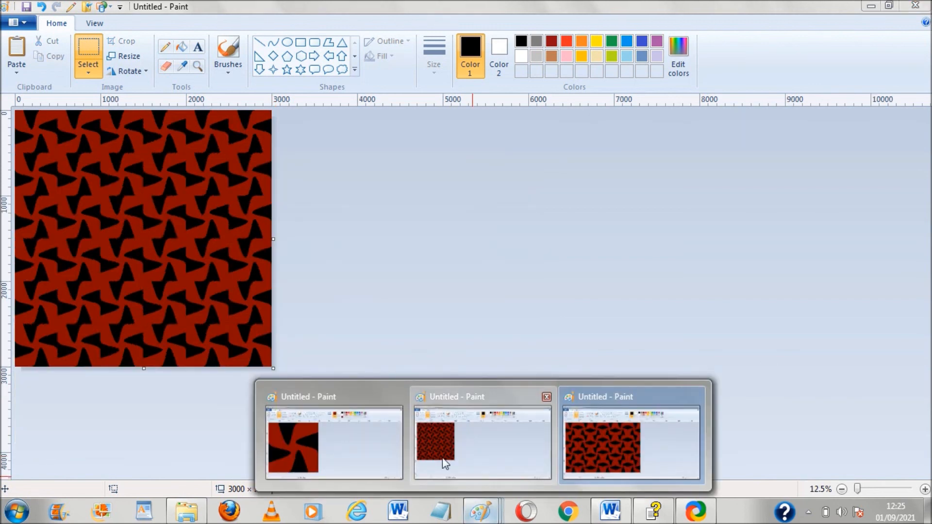
{"action": "left_click", "coordinate": [445, 464]}
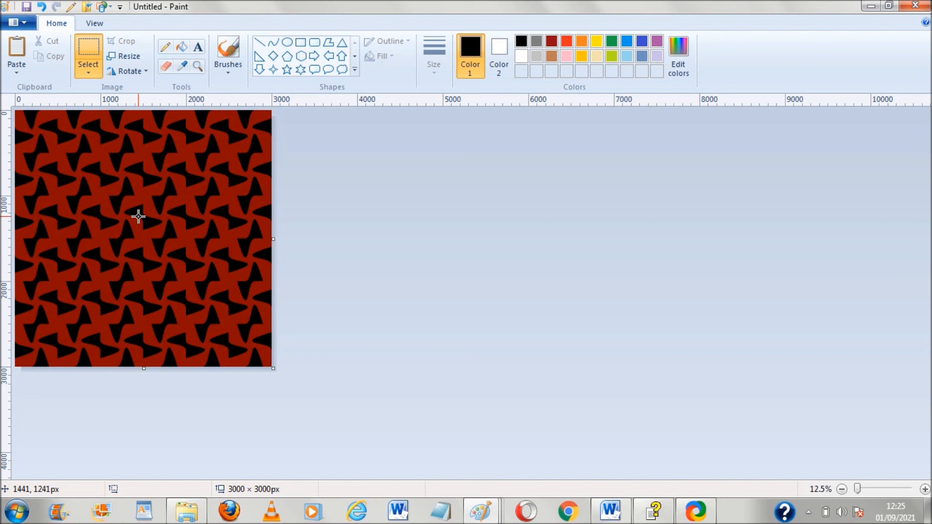
{"action": "left_click", "coordinate": [925, 489]}
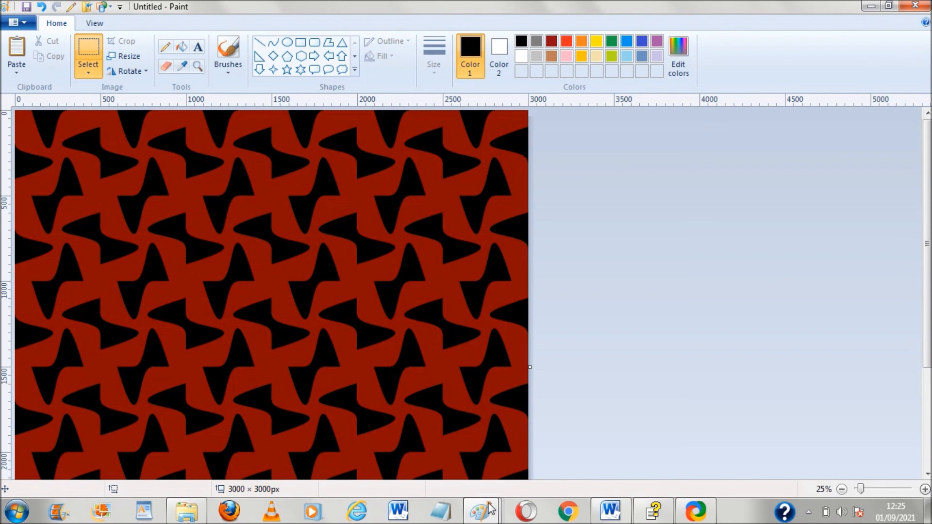
{"action": "mouse_move", "coordinate": [491, 509]}
{"action": "left_click", "coordinate": [585, 462]}
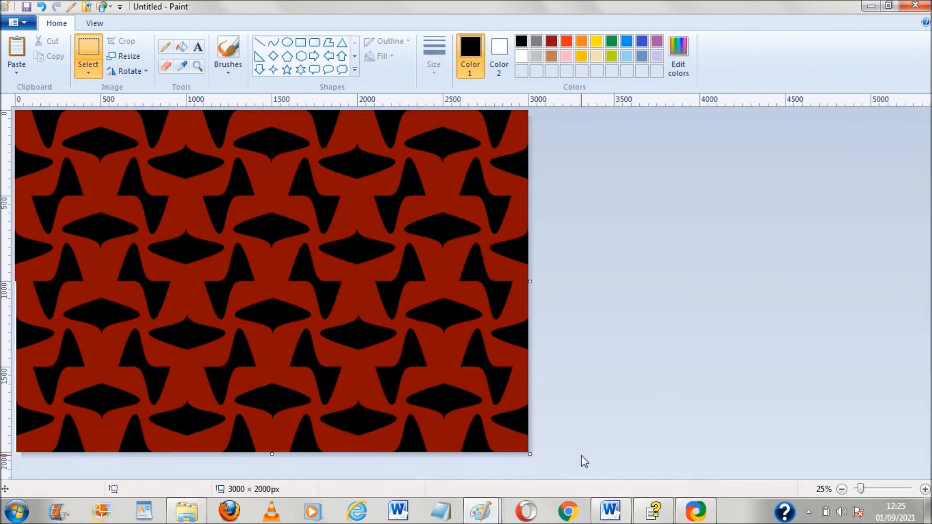